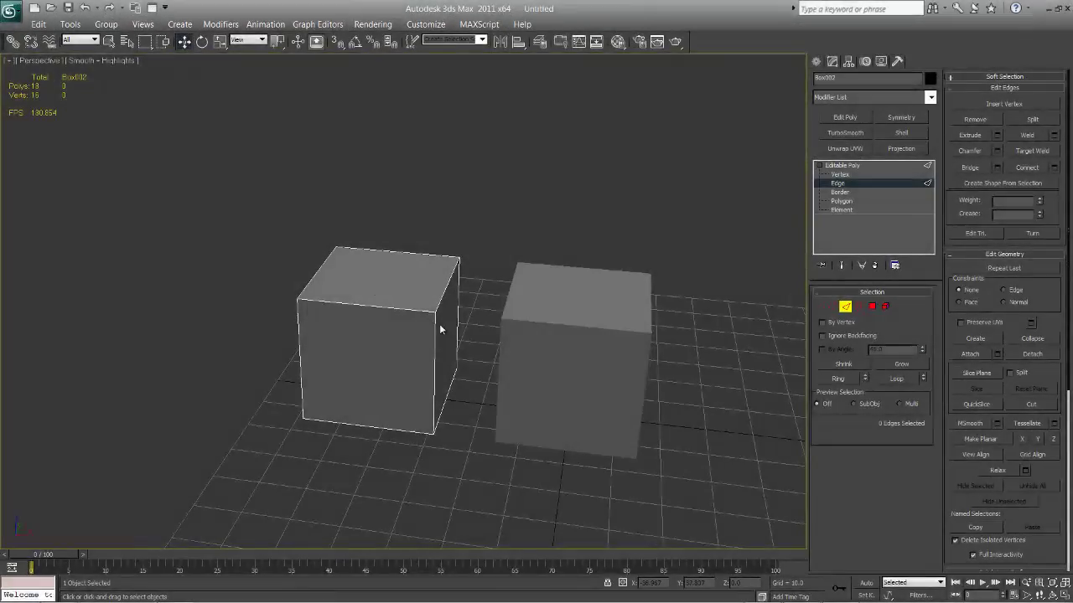
# Connect the vertical edges of Box002 with 2 segments and a pinch of 87.
pyautogui.scroll(1, 536, 413)
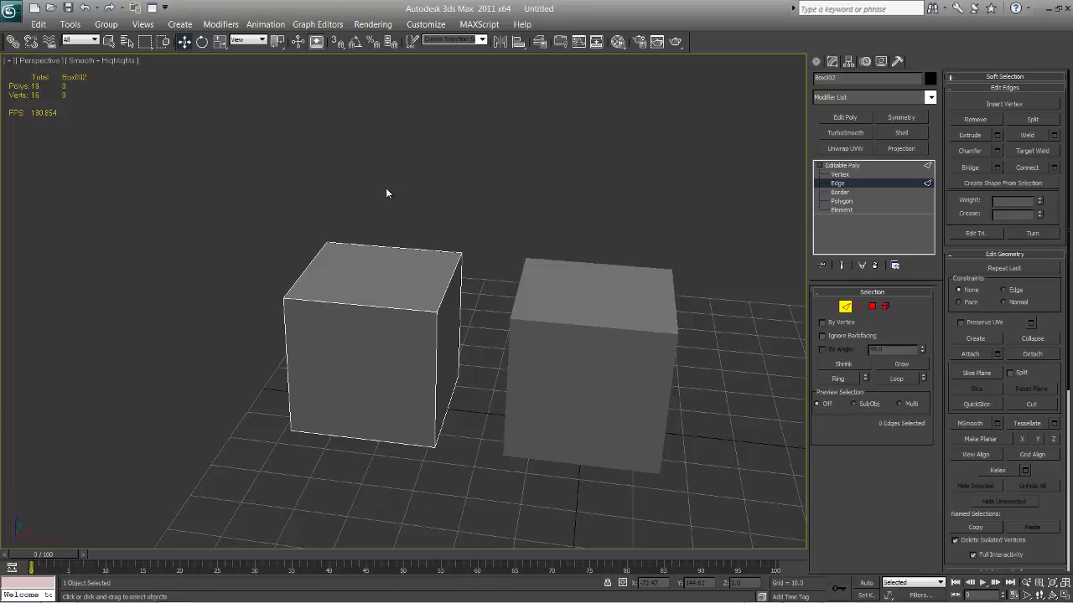
pyautogui.scroll(3, 436, 331)
pyautogui.click(450, 321)
pyautogui.hotkey('alt', 'r')
pyautogui.click(1052, 167)
pyautogui.click(458, 382)
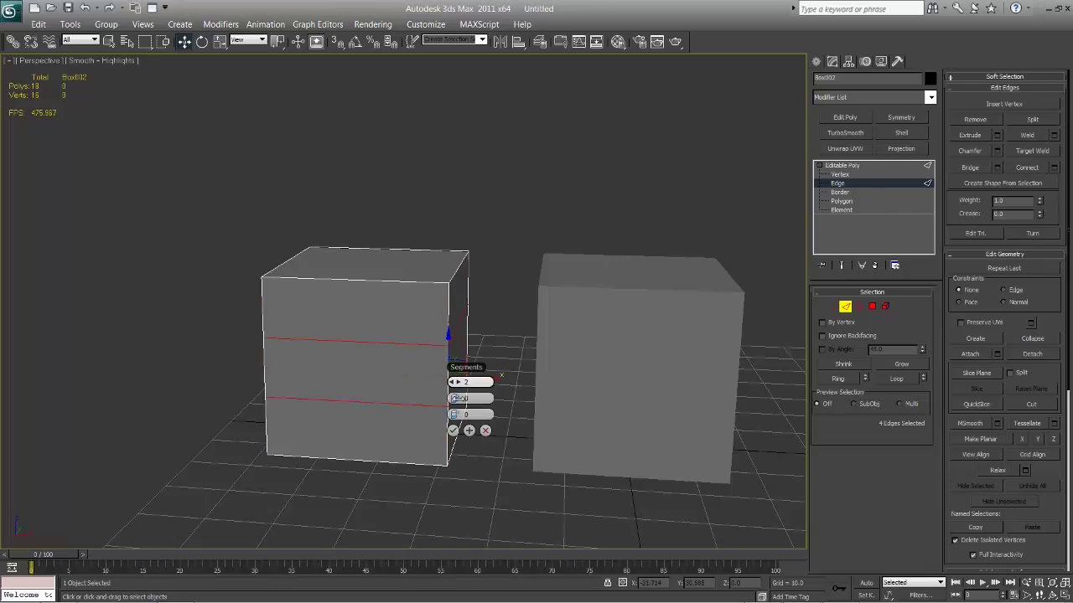
pyautogui.moveTo(458, 398); pyautogui.dragTo(653, 383)
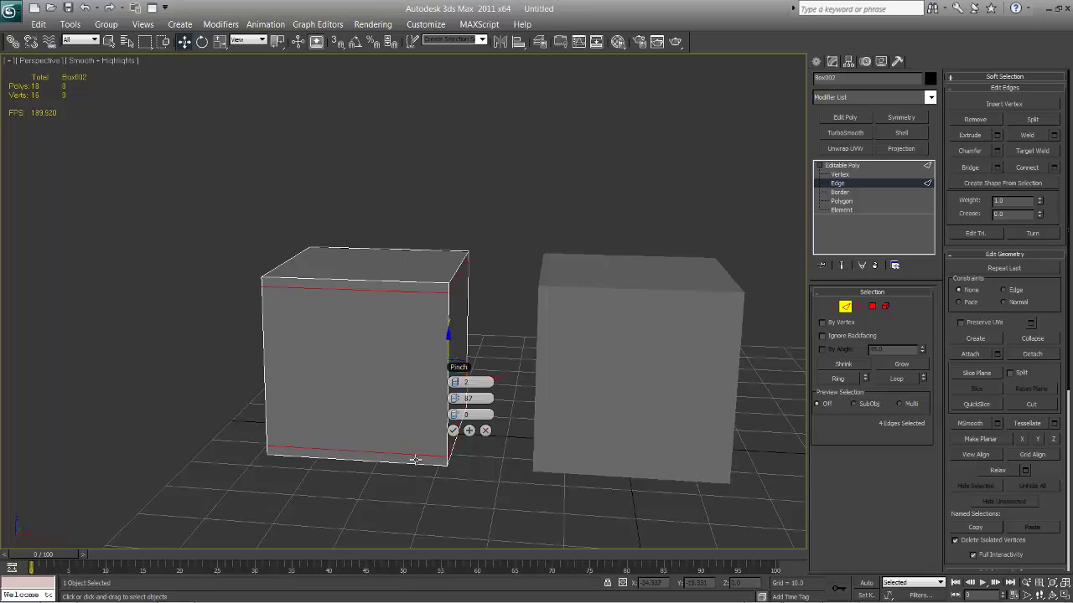
pyautogui.click(453, 430)
# Add matching pairs of support edge loops to Box002 in its two remaining directions, using the same Connect settings.
pyautogui.click(404, 289)
pyautogui.hotkey('alt', 'r')
pyautogui.hotkey('ctrl', 'shift', 'e')
pyautogui.keyDown('alt'); pyautogui.moveTo(653, 312); pyautogui.dragTo(411, 321, button='middle'); pyautogui.keyUp('alt')
pyautogui.click(425, 294)
pyautogui.hotkey('alt', 'r')
pyautogui.hotkey('ctrl', 'shift', 'e')
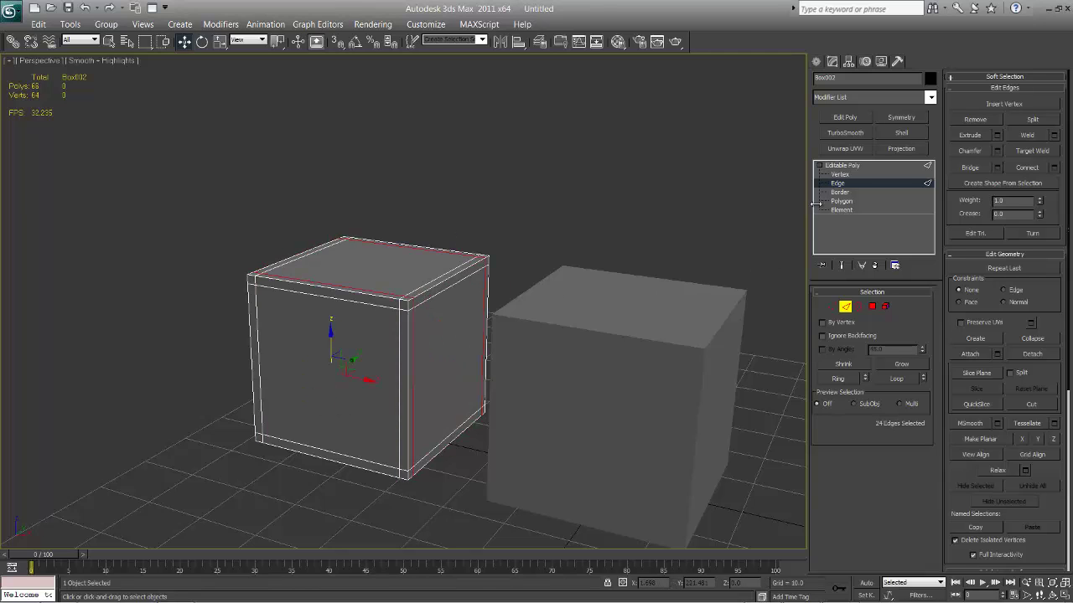
# Apply TurboSmooth to Box002 with 3 iterations and deselect it to see the rounded edges.
pyautogui.click(842, 165)
pyautogui.click(864, 134)
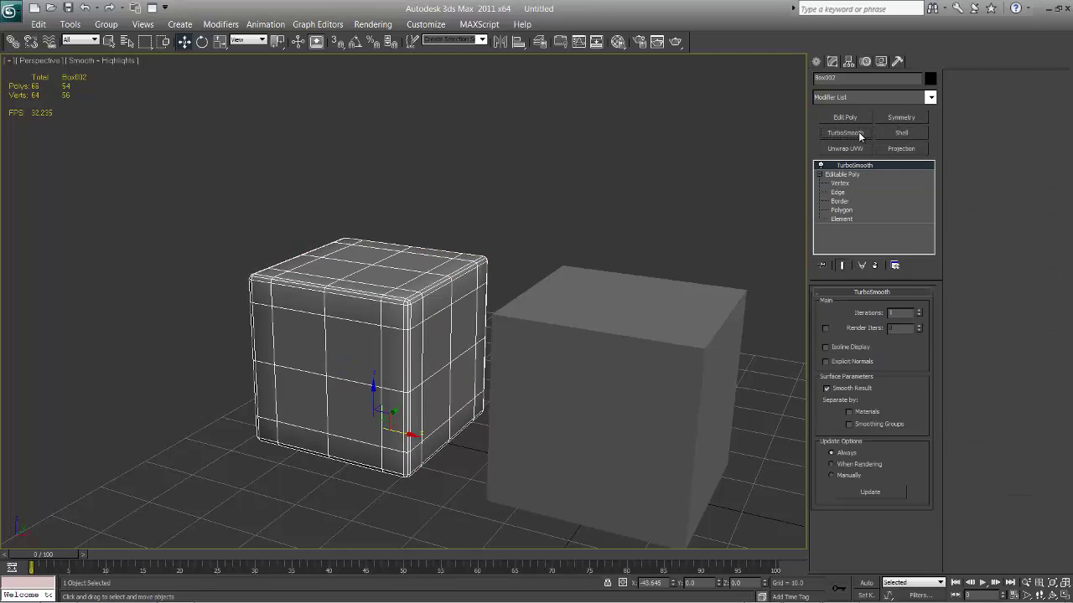
pyautogui.click(920, 313)
pyautogui.click(920, 313)
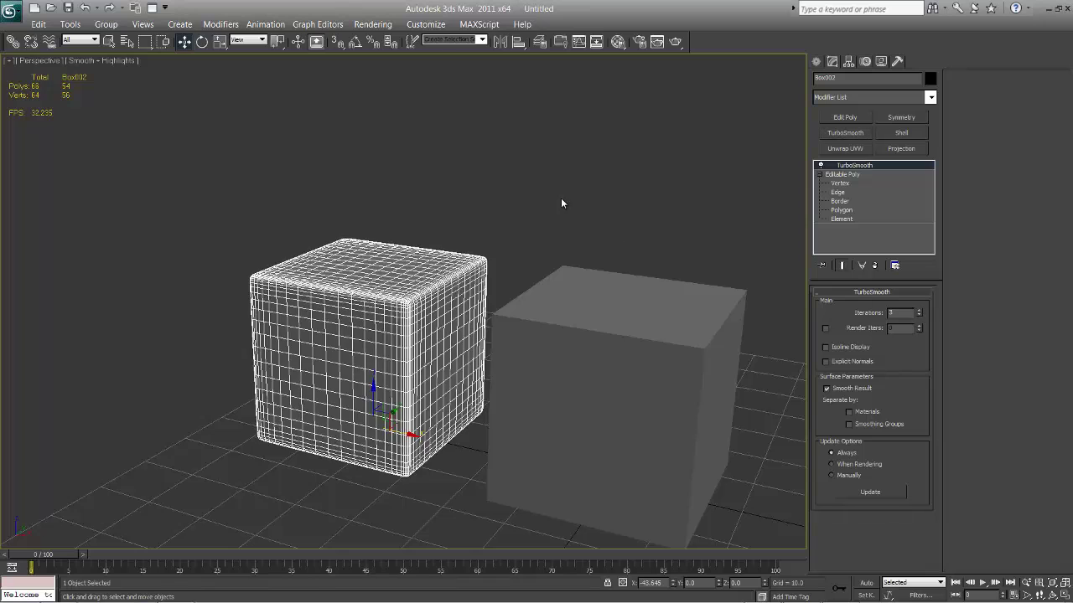
pyautogui.click(564, 199)
pyautogui.keyDown('alt'); pyautogui.moveTo(444, 424); pyautogui.dragTo(471, 432, button='middle'); pyautogui.keyUp('alt')
pyautogui.keyDown('alt'); pyautogui.moveTo(517, 395); pyautogui.dragTo(601, 376, button='middle'); pyautogui.keyUp('alt')
# Convert Box001 to Editable Poly and apply a TurboSmooth modifier to it.
pyautogui.click(545, 316)
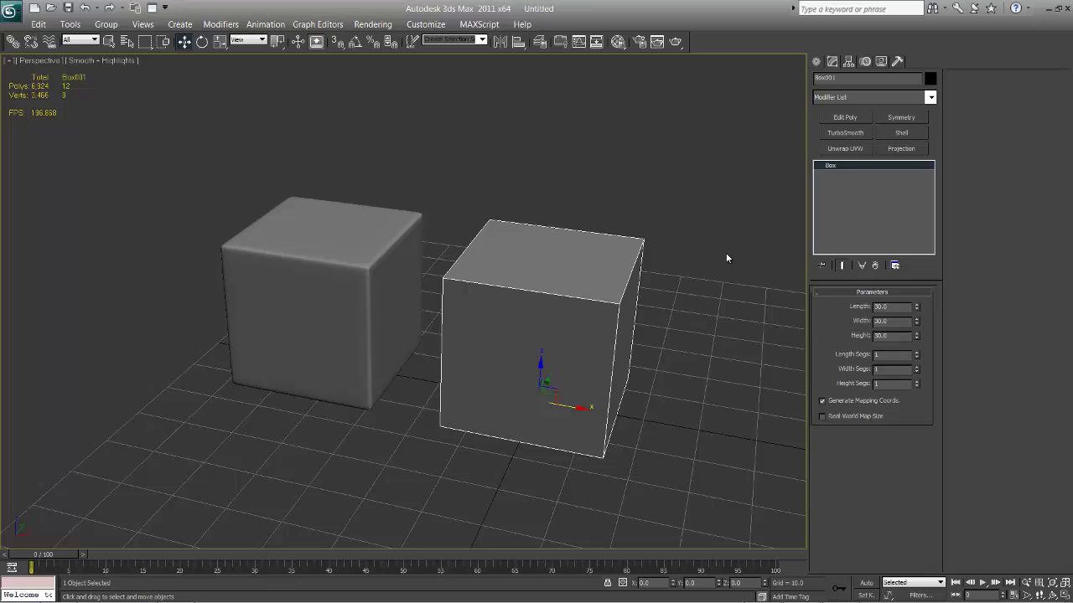
pyautogui.rightClick(708, 272)
pyautogui.moveTo(622, 402)
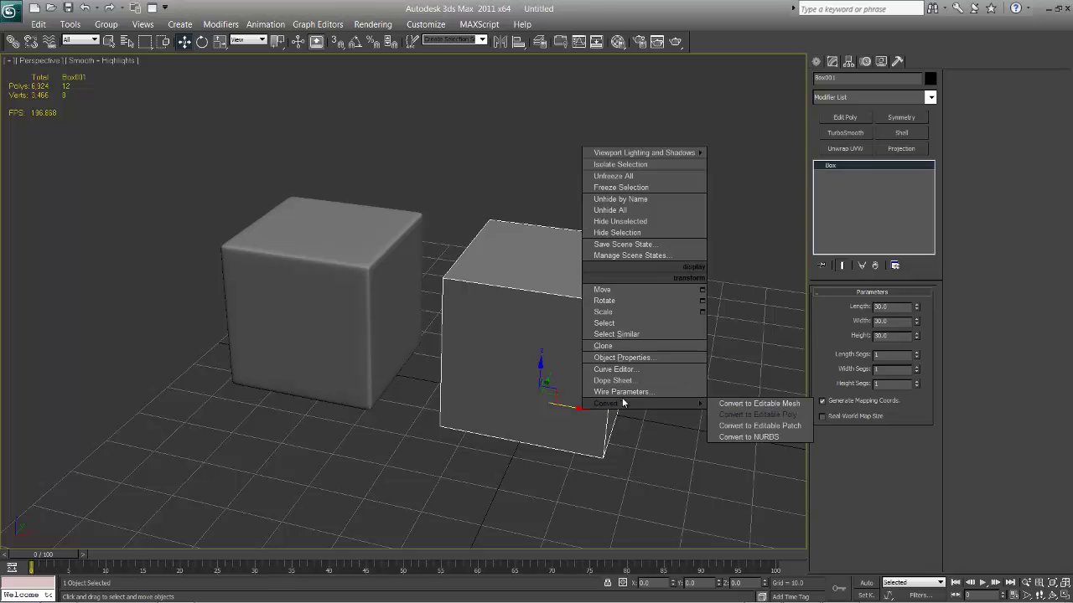
pyautogui.click(728, 415)
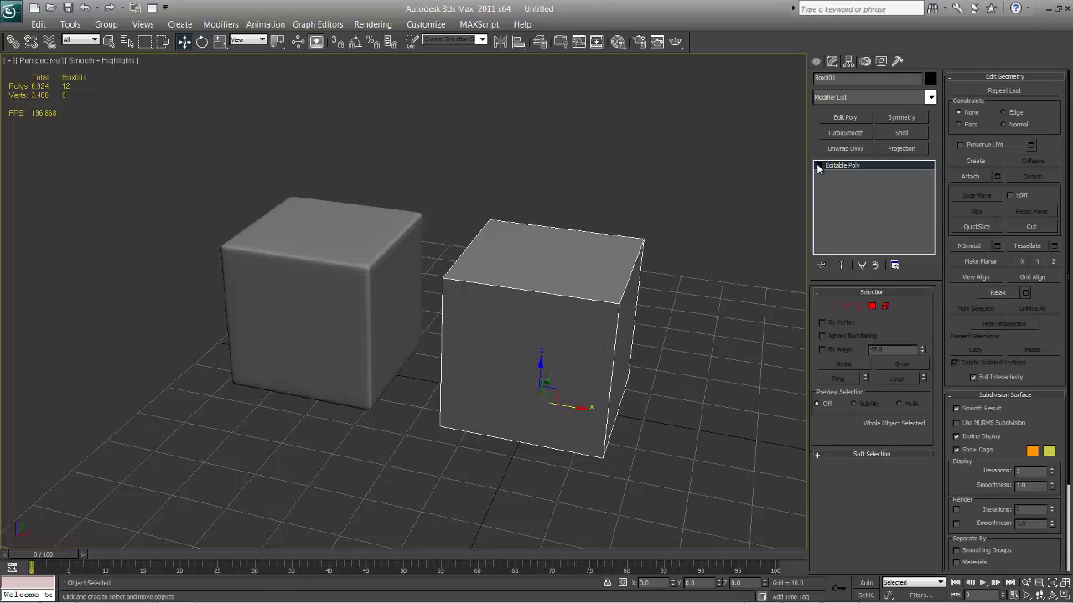
pyautogui.click(846, 132)
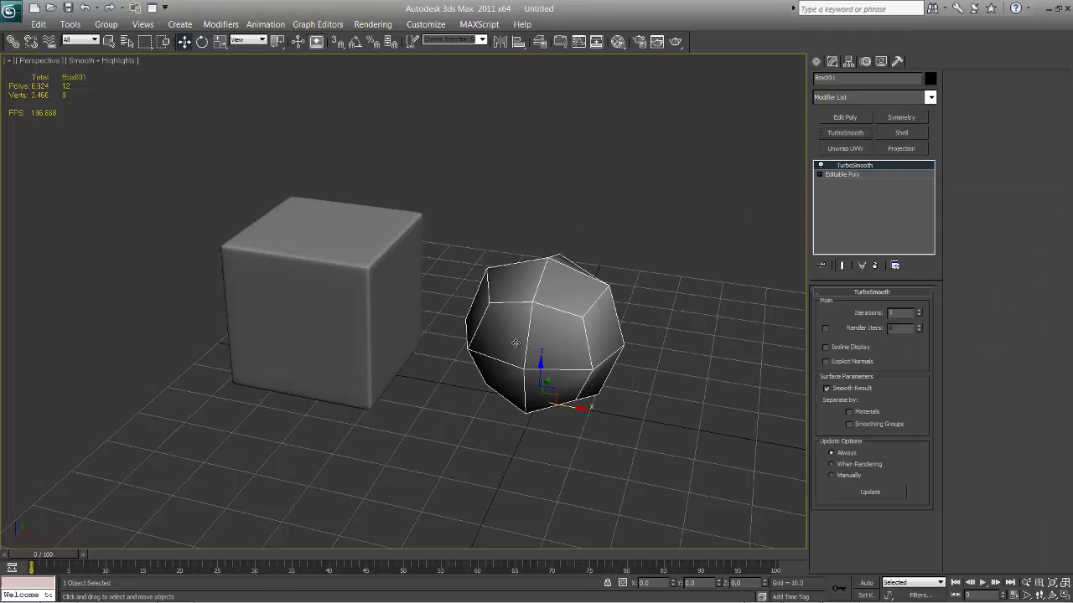
pyautogui.press('e')
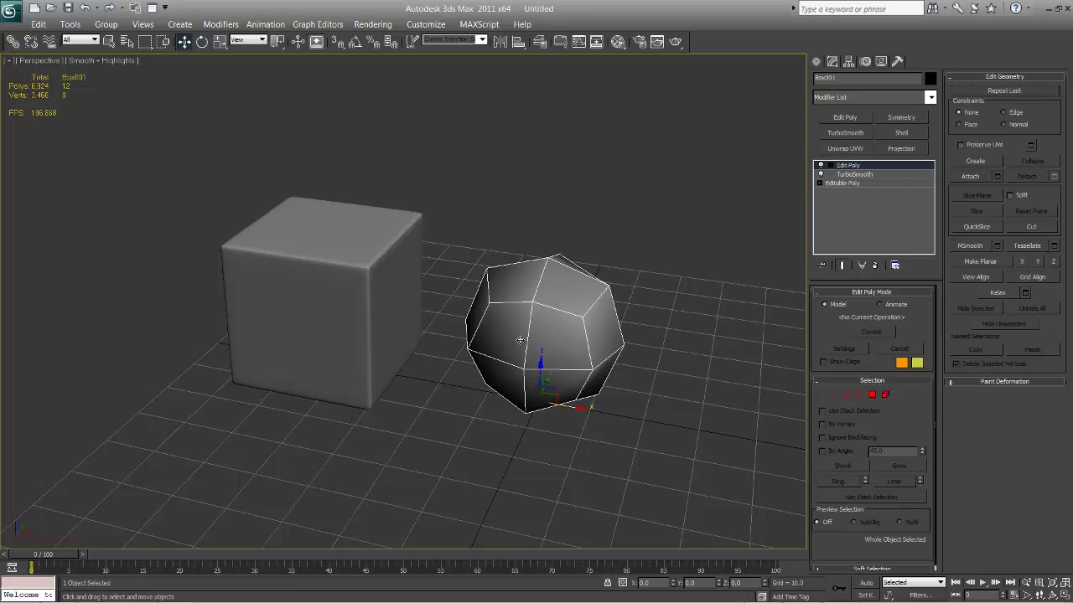
pyautogui.hotkey('ctrl', 'z')
pyautogui.moveTo(593, 332)
pyautogui.keyDown('alt'); pyautogui.mouseDown(button='middle')
pyautogui.moveTo(549, 327)
pyautogui.moveTo(579, 319)
pyautogui.moveTo(552, 344)
pyautogui.moveTo(563, 332)
pyautogui.moveTo(553, 331)
pyautogui.moveTo(586, 340)
pyautogui.mouseUp(button='middle'); pyautogui.keyUp('alt')
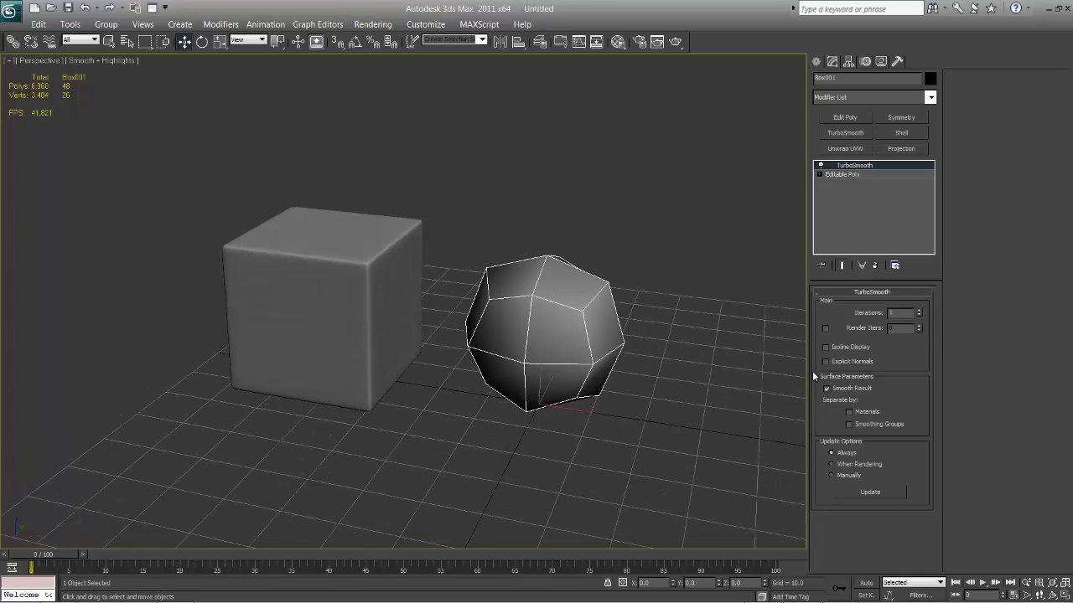
# Separate Box001's TurboSmooth by smoothing groups and set its iterations to 3.
pyautogui.click(850, 425)
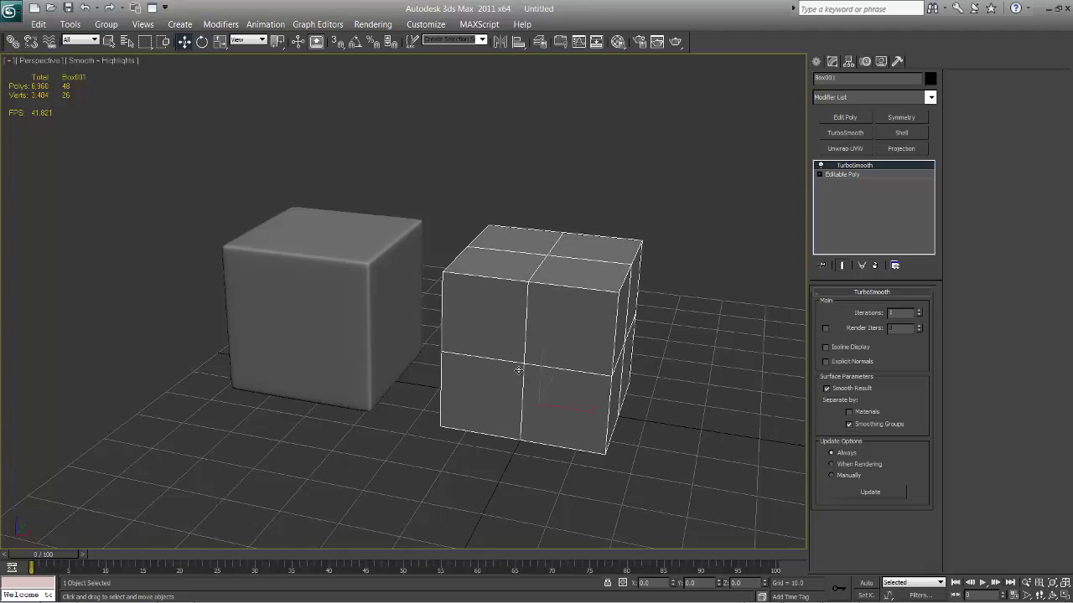
pyautogui.keyDown('alt'); pyautogui.moveTo(622, 350); pyautogui.dragTo(600, 211, button='middle'); pyautogui.keyUp('alt')
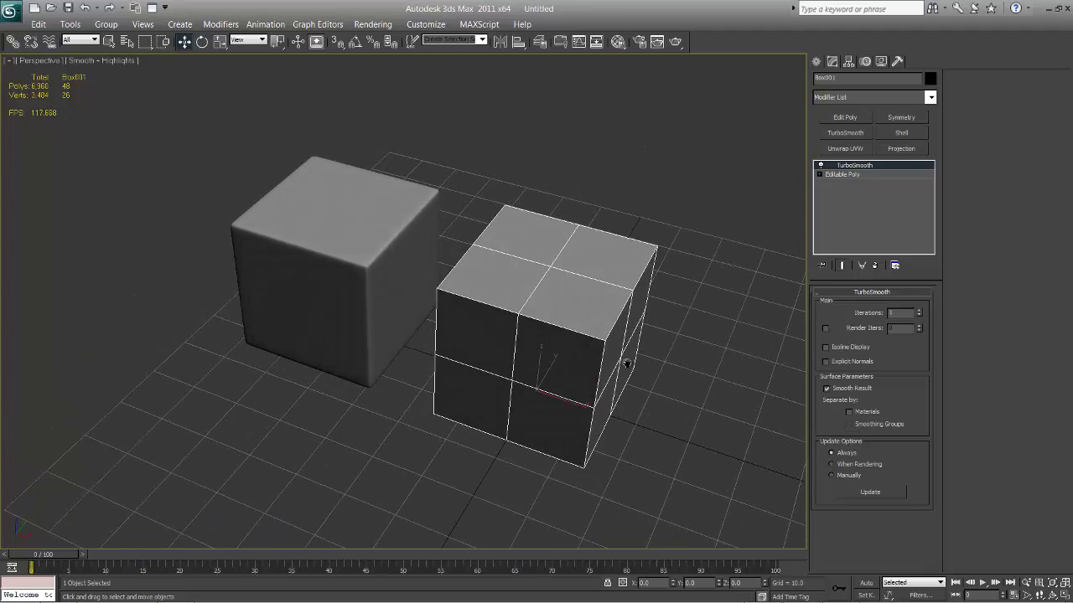
pyautogui.keyDown('alt'); pyautogui.moveTo(600, 255); pyautogui.dragTo(603, 295, button='middle'); pyautogui.keyUp('alt')
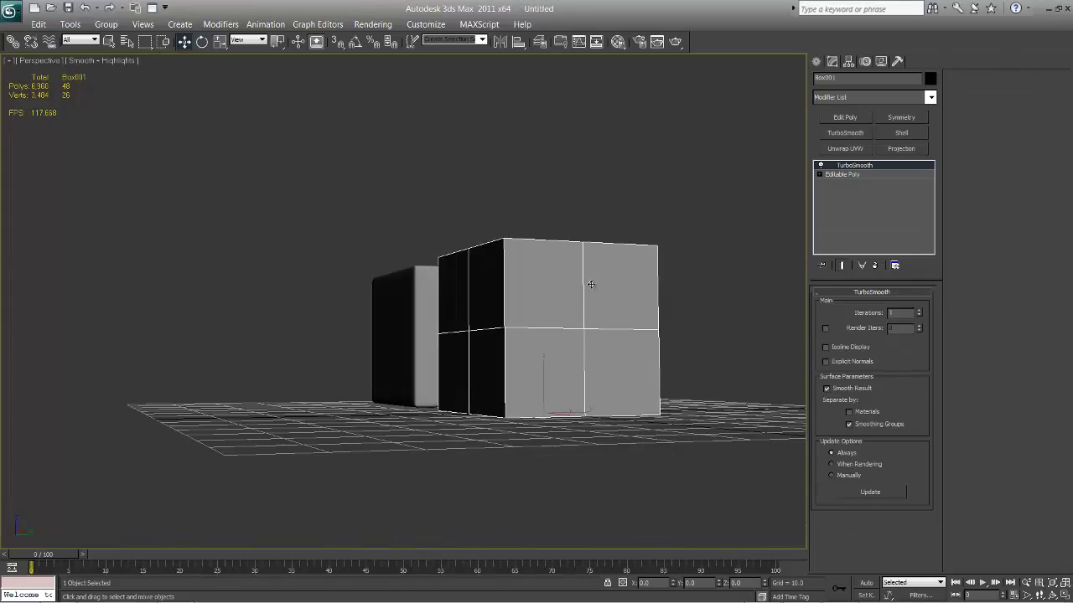
pyautogui.keyDown('alt'); pyautogui.moveTo(695, 383); pyautogui.dragTo(604, 326, button='middle'); pyautogui.keyUp('alt')
pyautogui.keyDown('alt'); pyautogui.moveTo(493, 281); pyautogui.dragTo(861, 265, button='middle'); pyautogui.keyUp('alt')
pyautogui.click(917, 309)
pyautogui.click(918, 310)
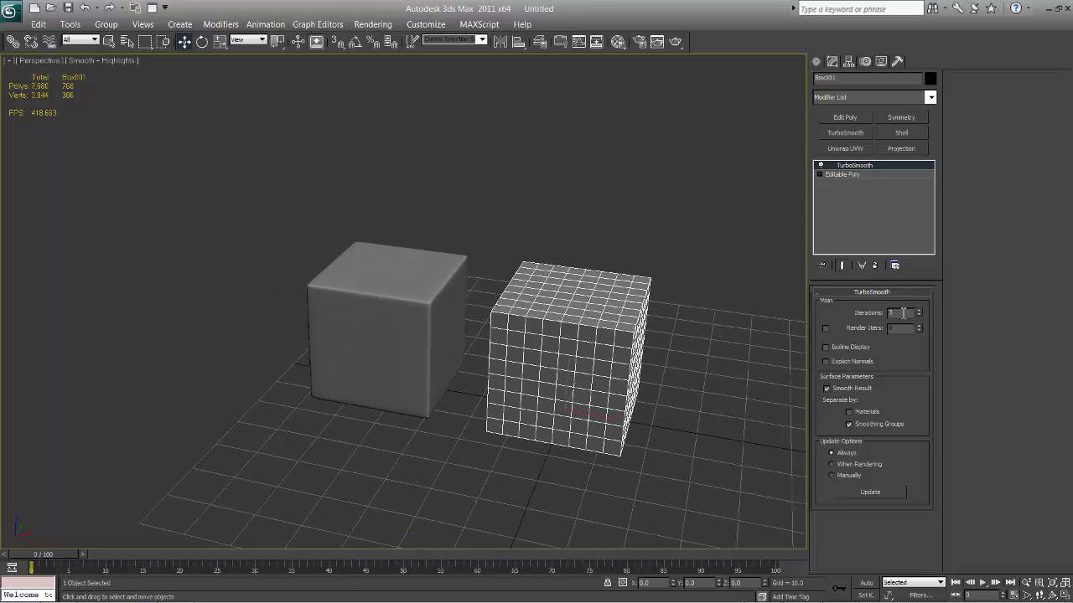
pyautogui.click(718, 364)
pyautogui.keyDown('alt'); pyautogui.moveTo(719, 364); pyautogui.dragTo(545, 314, button='middle'); pyautogui.keyUp('alt')
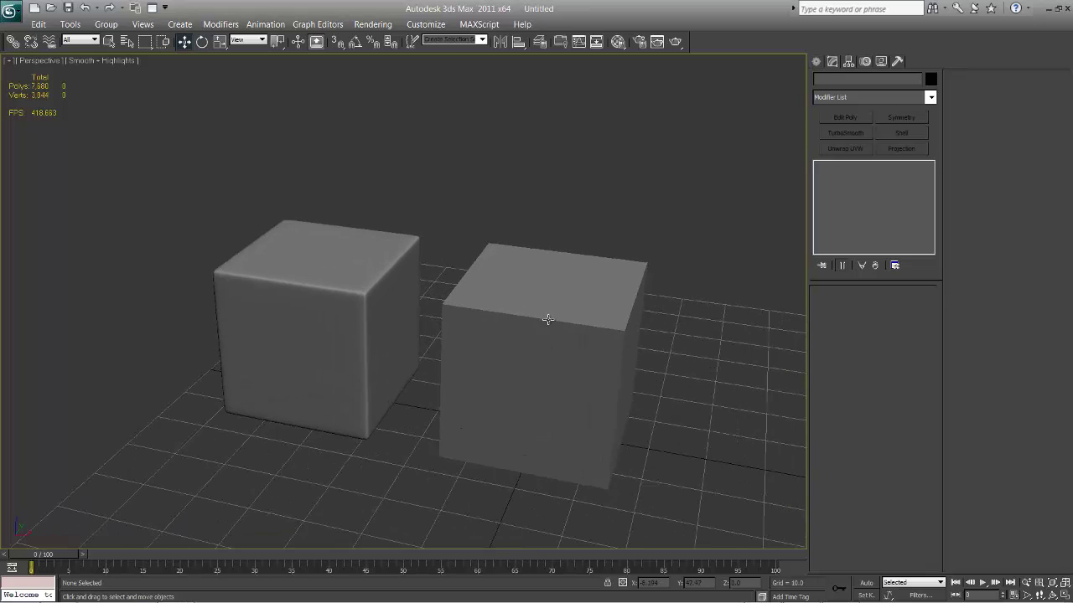
# Add a second TurboSmooth on top of Box001's stack with 2 iterations and view the softened edges.
pyautogui.click(546, 314)
pyautogui.click(854, 134)
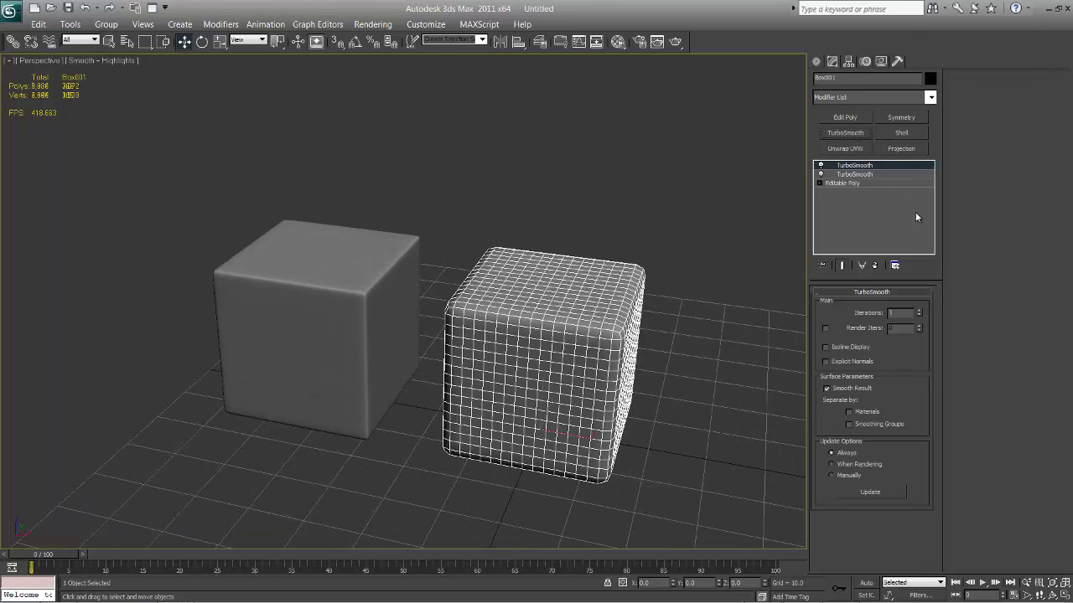
pyautogui.click(919, 312)
pyautogui.click(704, 243)
pyautogui.keyDown('alt'); pyautogui.moveTo(704, 243); pyautogui.dragTo(607, 285, button='middle'); pyautogui.keyUp('alt')
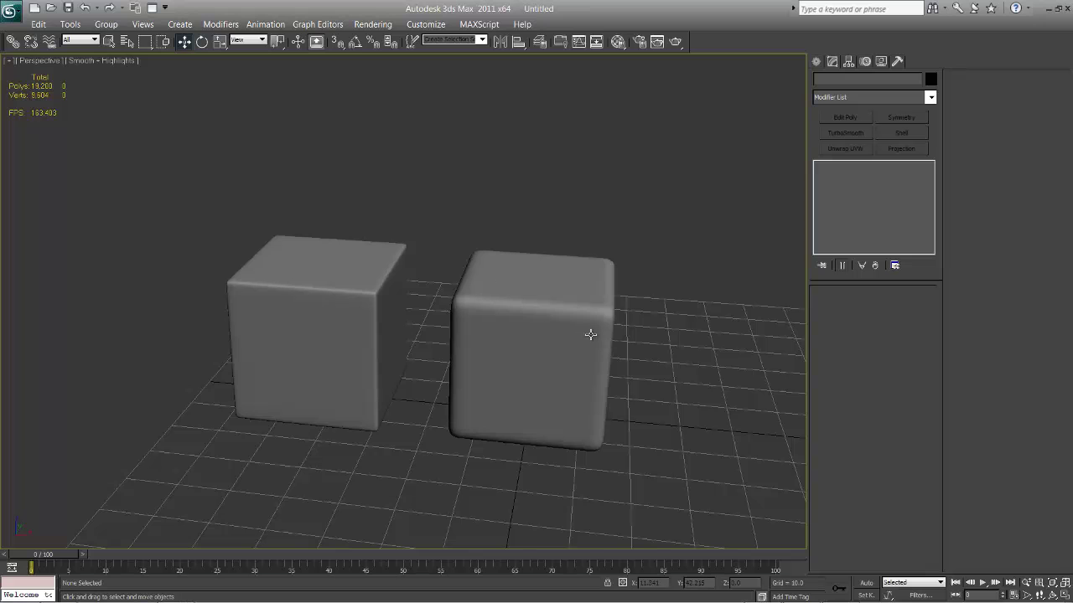
pyautogui.scroll(2, 597, 297)
pyautogui.keyDown('alt'); pyautogui.moveTo(597, 297); pyautogui.dragTo(646, 357, button='middle'); pyautogui.keyUp('alt')
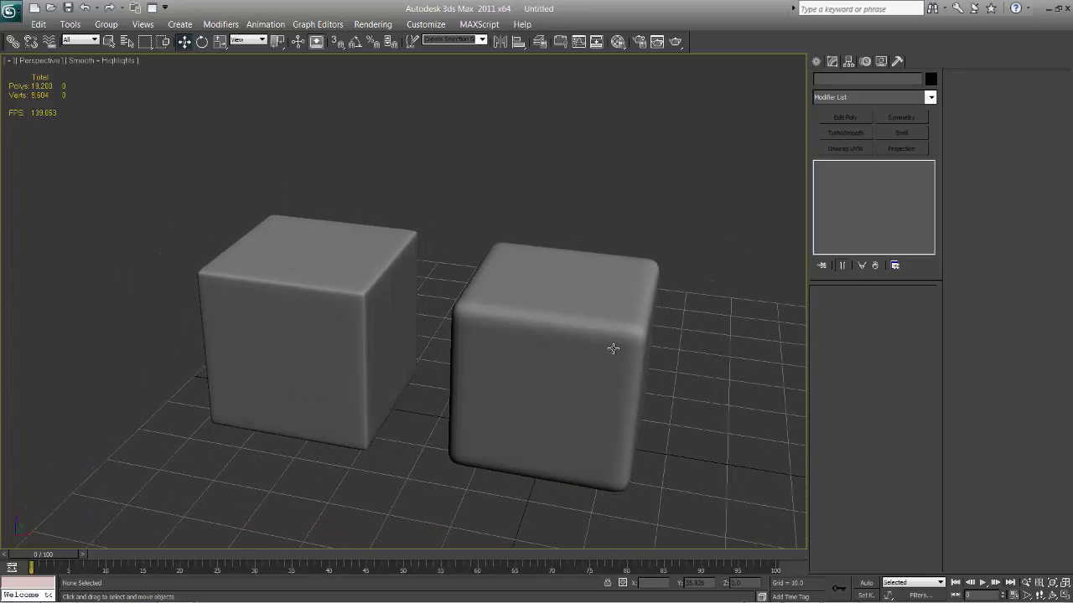
# Set the lower TurboSmooth of Box001 to 4 iterations for tighter edges.
pyautogui.click(613, 334)
pyautogui.click(857, 174)
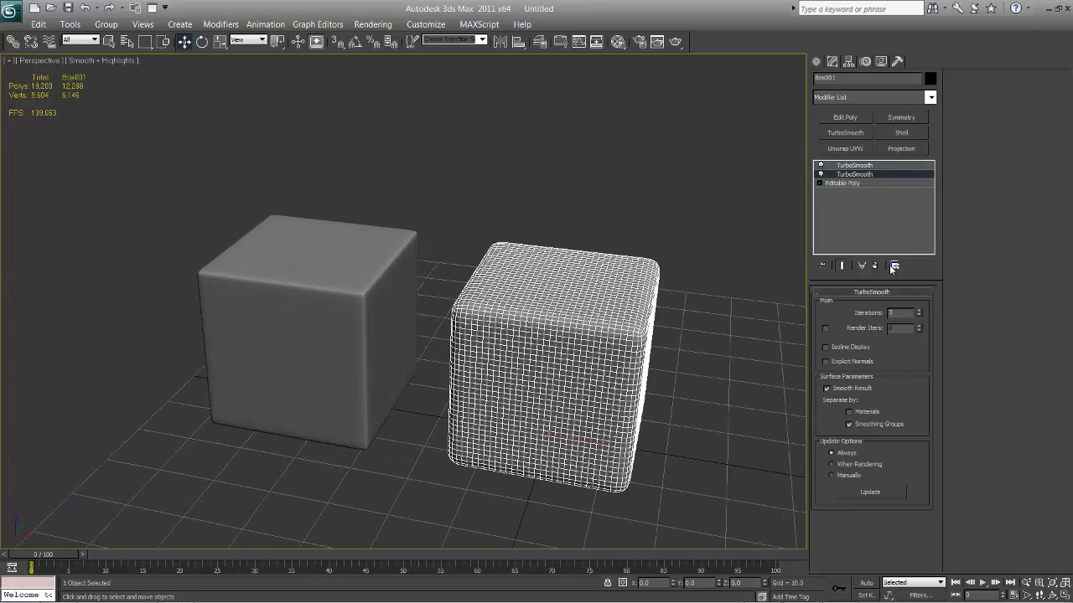
pyautogui.click(919, 310)
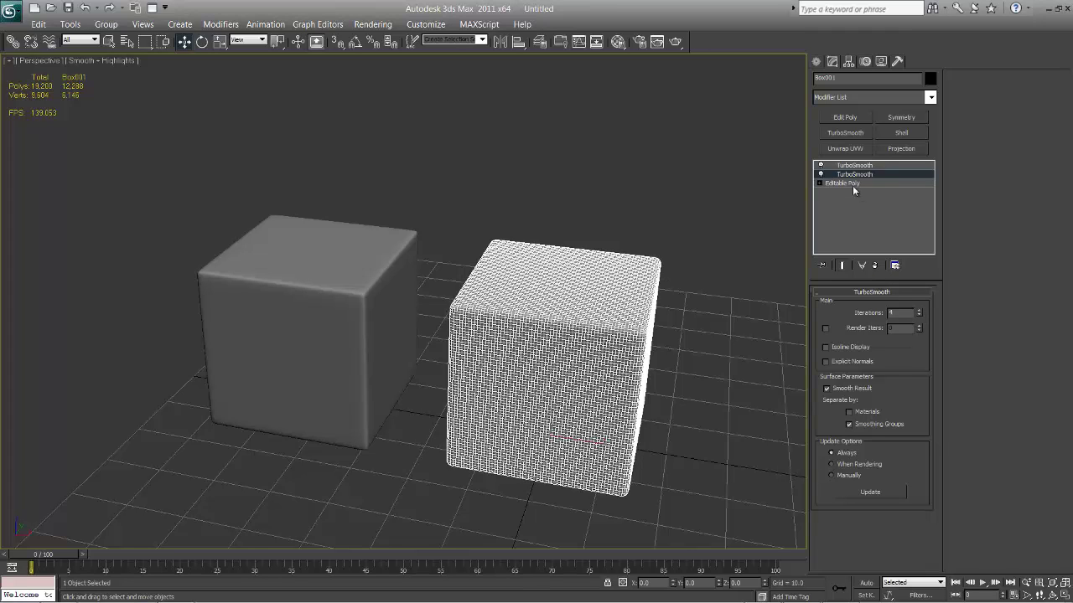
pyautogui.click(761, 379)
pyautogui.keyDown('alt'); pyautogui.moveTo(648, 332); pyautogui.dragTo(577, 327, button='middle'); pyautogui.keyUp('alt')
pyautogui.click(577, 328)
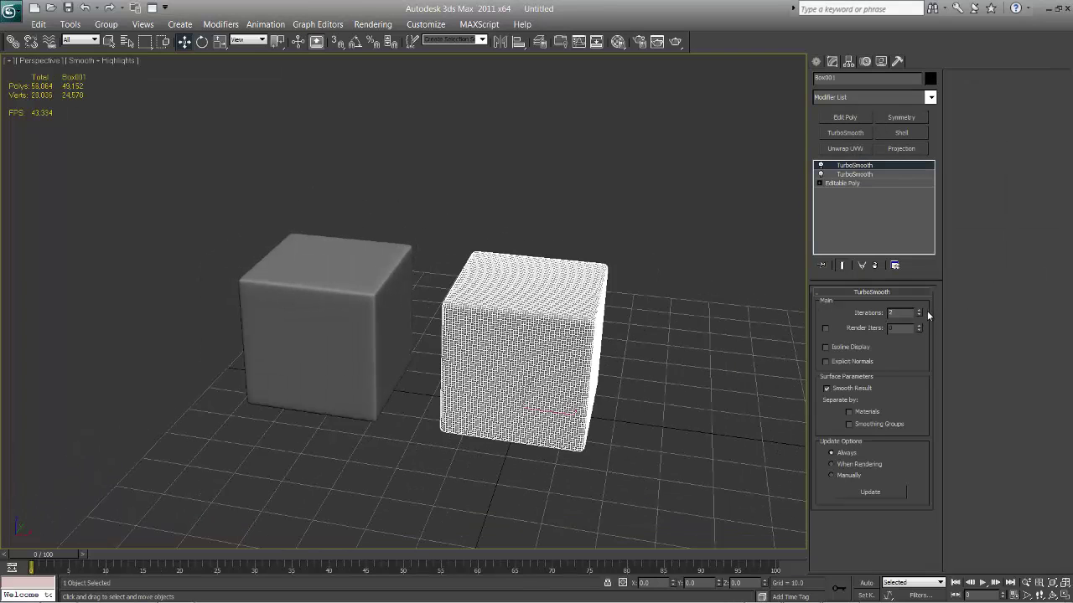
# Raise the lower TurboSmooth of Box001 to 5 iterations and view the sharper edges.
pyautogui.click(883, 174)
pyautogui.click(921, 314)
pyautogui.click(641, 350)
pyautogui.keyDown('alt'); pyautogui.moveTo(646, 318); pyautogui.dragTo(629, 353, button='middle'); pyautogui.keyUp('alt')
pyautogui.click(630, 354)
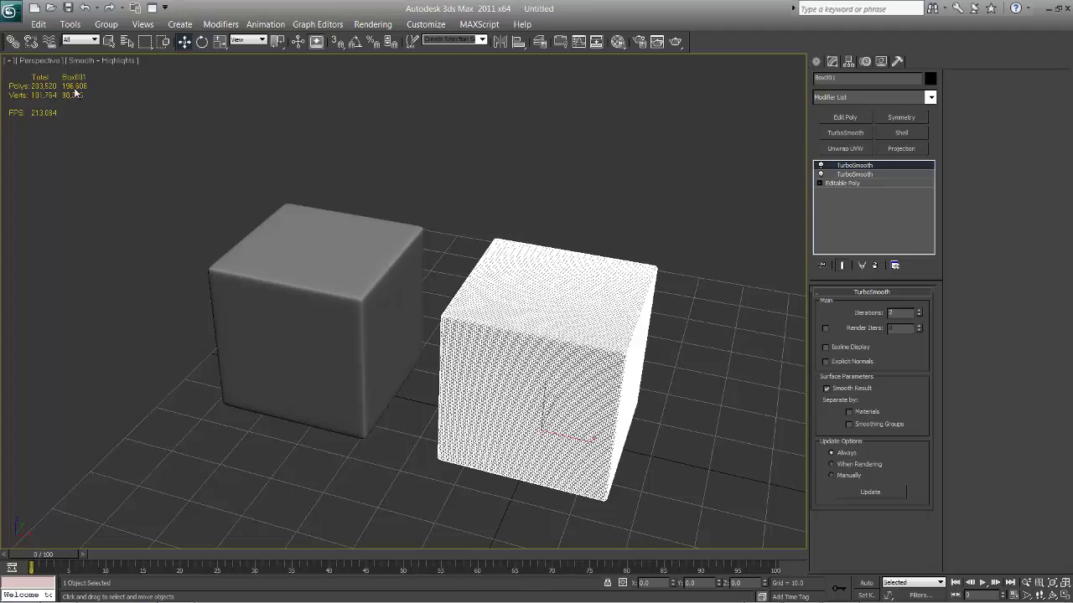
# Reduce the lower TurboSmooth of Box001 to 3 iterations and reselect the box.
pyautogui.click(855, 173)
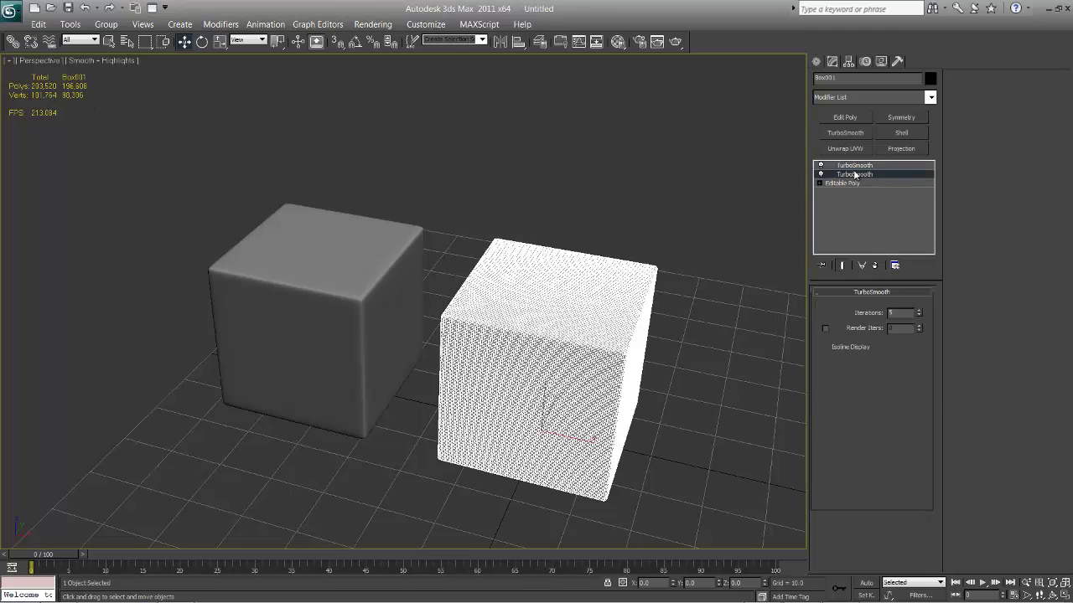
pyautogui.click(918, 316)
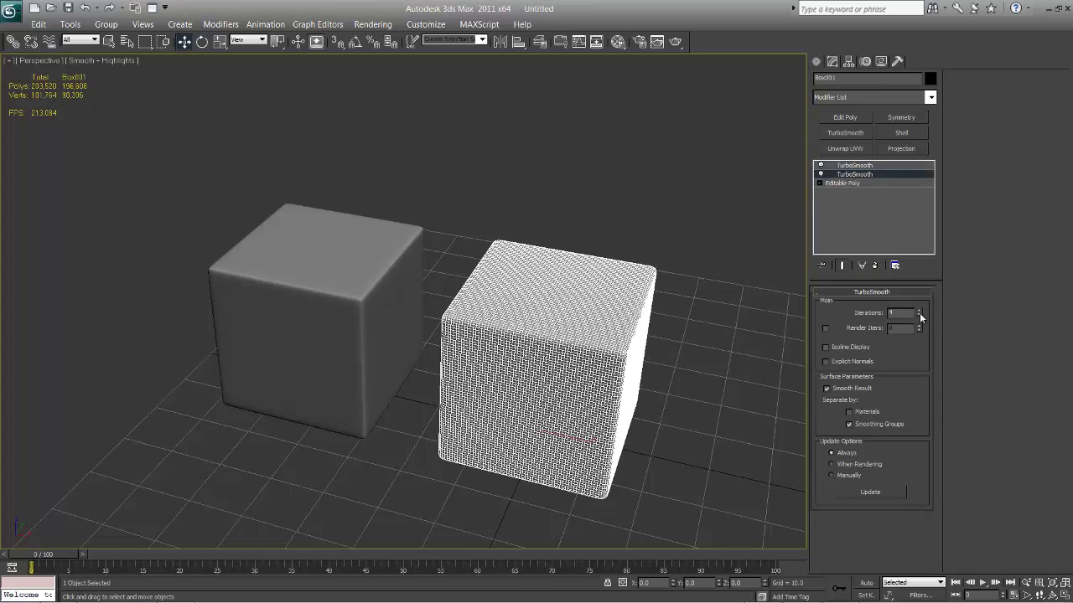
pyautogui.click(919, 315)
pyautogui.click(656, 158)
pyautogui.click(607, 302)
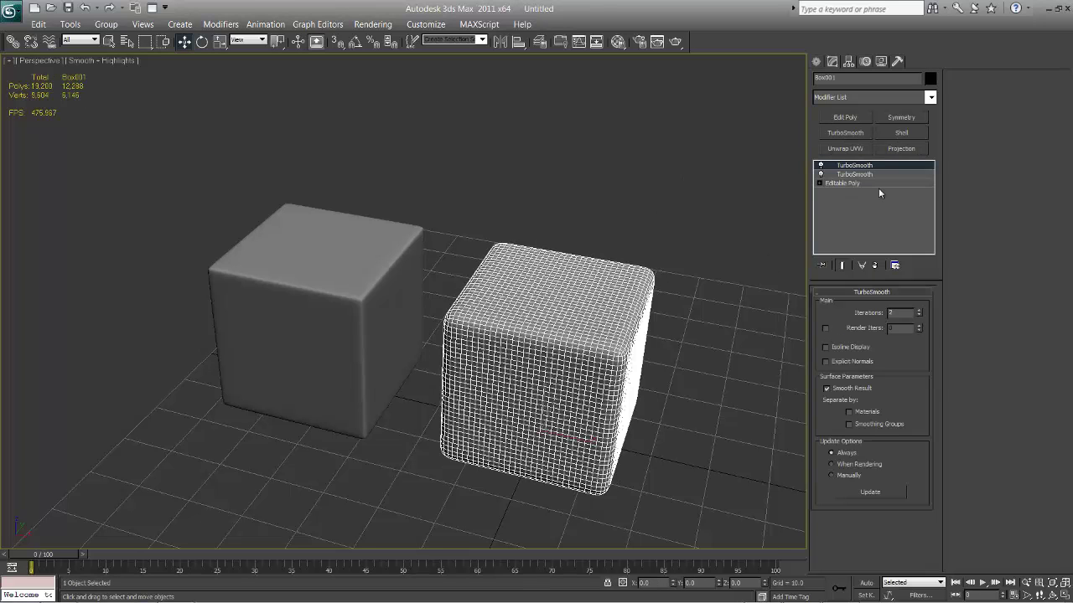
# Connect the four parallel edges running along the front and back of Box001's base mesh with 1 segment.
pyautogui.click(819, 182)
pyautogui.click(838, 201)
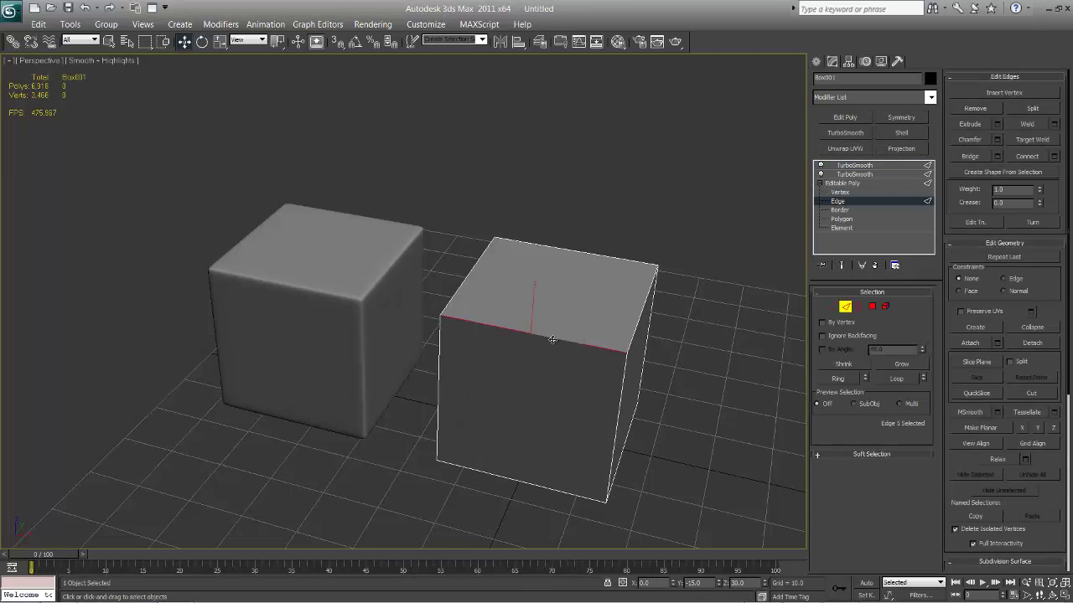
pyautogui.keyDown('shift'); pyautogui.click(610, 257); pyautogui.keyUp('shift')
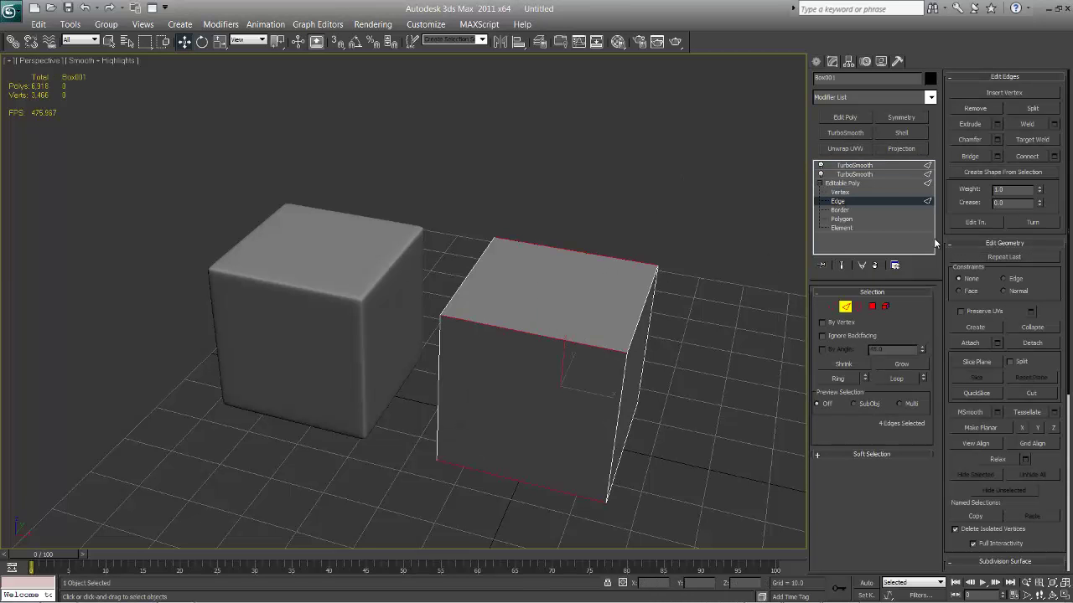
pyautogui.click(1055, 156)
pyautogui.moveTo(608, 376); pyautogui.dragTo(497, 375)
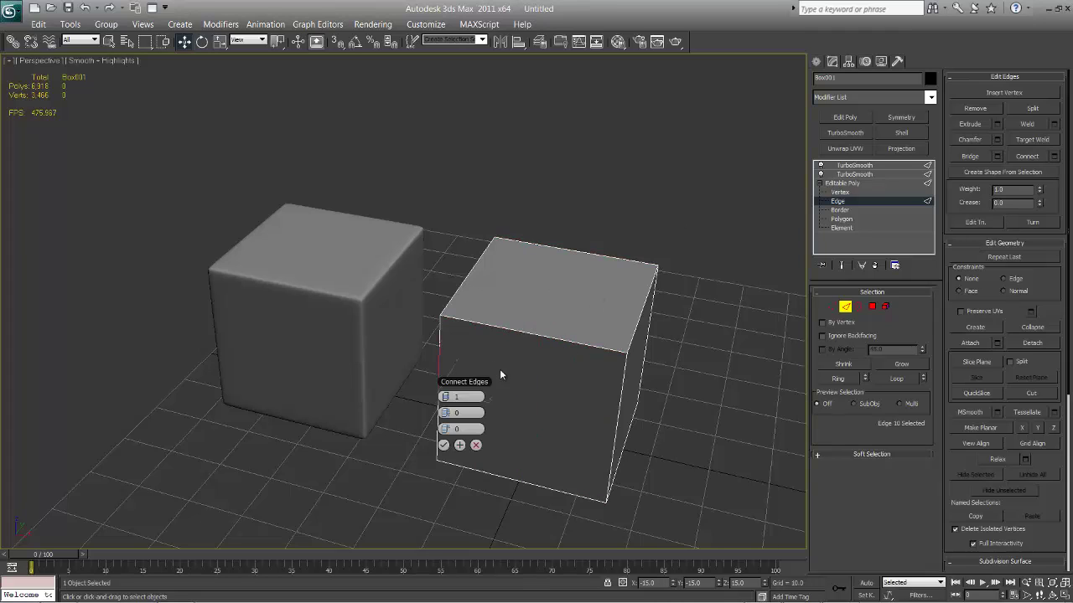
pyautogui.click(543, 338)
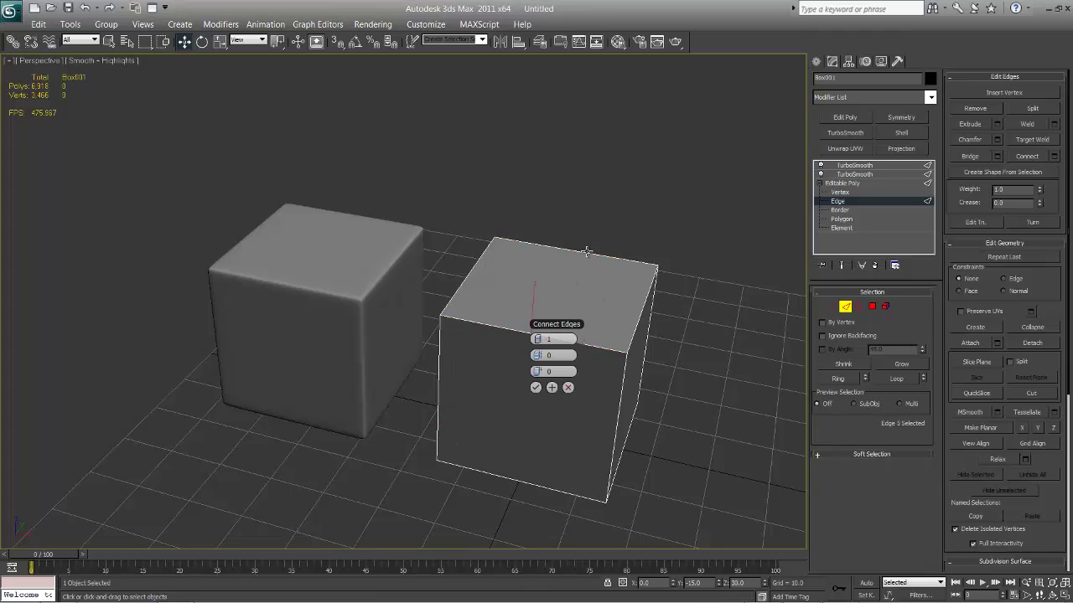
pyautogui.click(563, 407)
# Add centre edge loops to Box001's base mesh in the two remaining directions by connecting their edge rings.
pyautogui.click(523, 408)
pyautogui.hotkey('alt', 'r')
pyautogui.hotkey('ctrl', 'shift', 'e')
pyautogui.click(637, 324)
pyautogui.hotkey('alt', 'r')
pyautogui.hotkey('ctrl', 'shift', 'e')
pyautogui.keyDown('alt'); pyautogui.moveTo(606, 394); pyautogui.dragTo(501, 333, button='middle'); pyautogui.keyUp('alt')
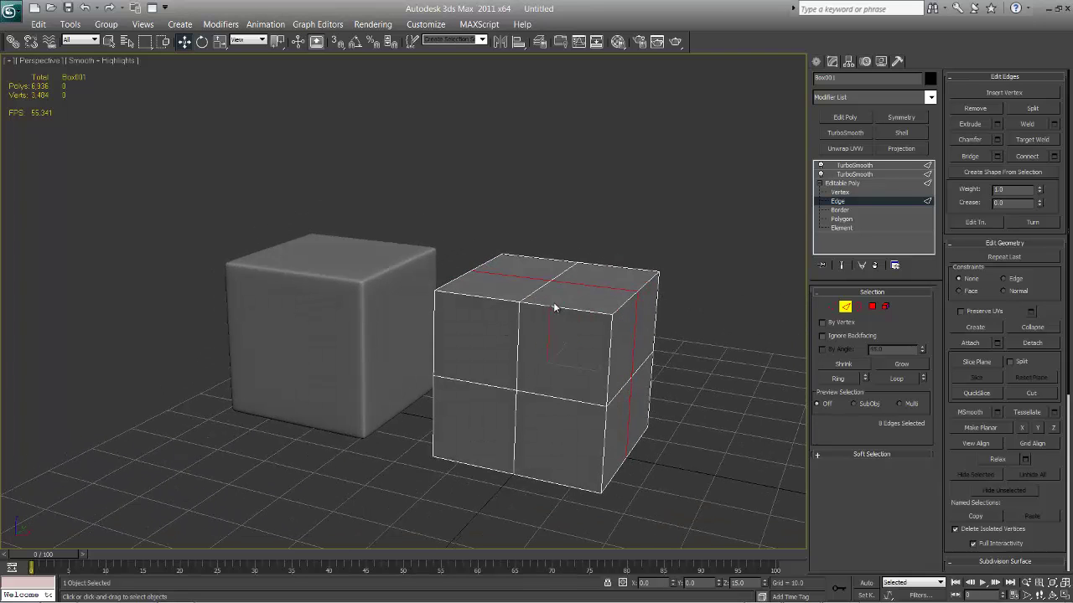
pyautogui.keyDown('alt'); pyautogui.moveTo(585, 338); pyautogui.dragTo(560, 337, button='middle'); pyautogui.keyUp('alt')
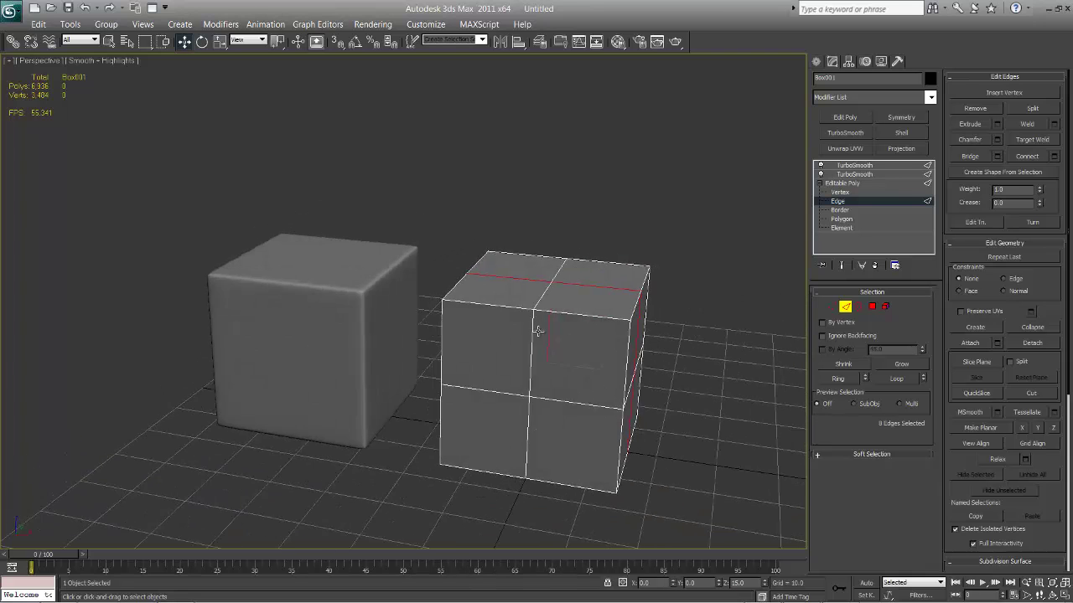
# Leave edge editing on Box001 and deselect it to show the smoothed result.
pyautogui.click(842, 185)
pyautogui.click(632, 443)
pyautogui.keyDown('alt'); pyautogui.moveTo(631, 442); pyautogui.dragTo(616, 385, button='middle'); pyautogui.keyUp('alt')
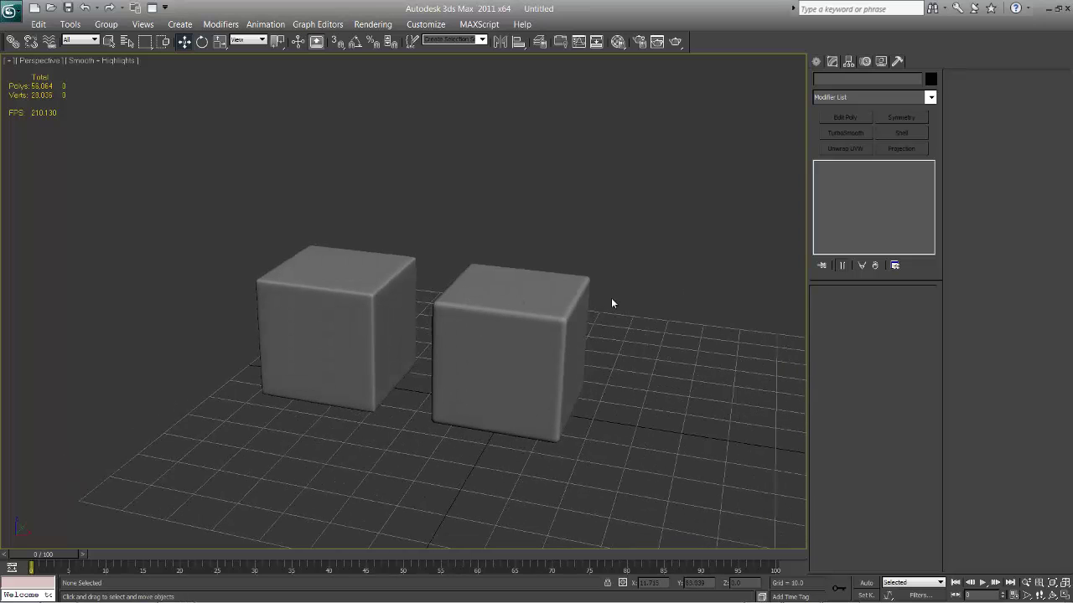
# Inspect the two TurboSmooth levels of Box001 and compare its rounded edges with those of Box002.
pyautogui.click(572, 300)
pyautogui.click(845, 176)
pyautogui.click(846, 165)
pyautogui.click(663, 359)
pyautogui.click(499, 346)
pyautogui.keyDown('alt'); pyautogui.moveTo(493, 334); pyautogui.dragTo(520, 339, button='middle'); pyautogui.keyUp('alt')
pyautogui.click(350, 322)
pyautogui.click(447, 156)
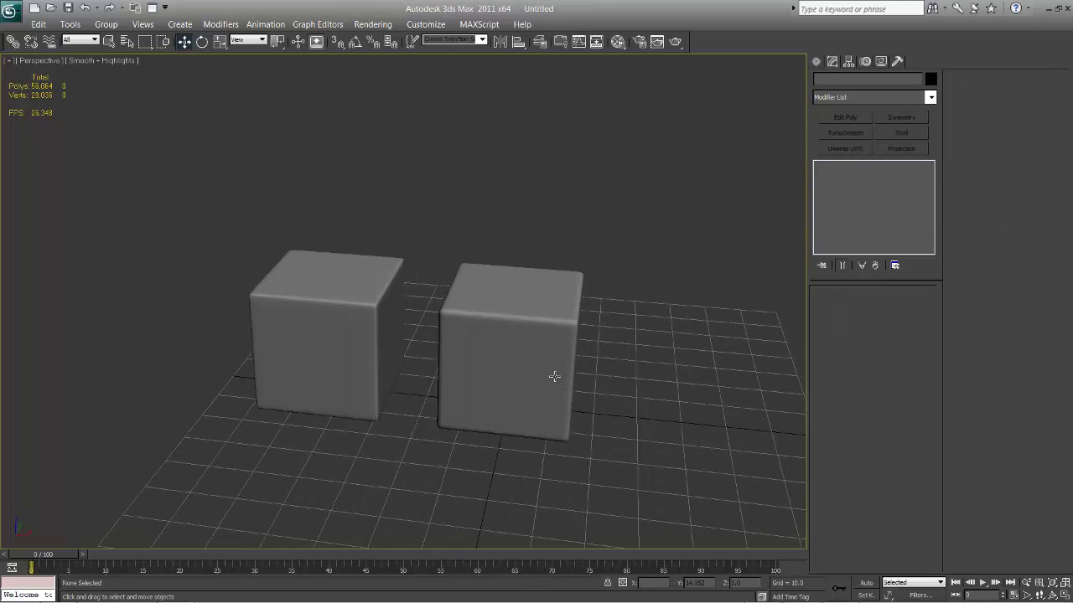
# Compare the modifier stacks and smoothed wireframes of Box002 and Box001, finishing with Box001 selected.
pyautogui.click(521, 355)
pyautogui.click(307, 321)
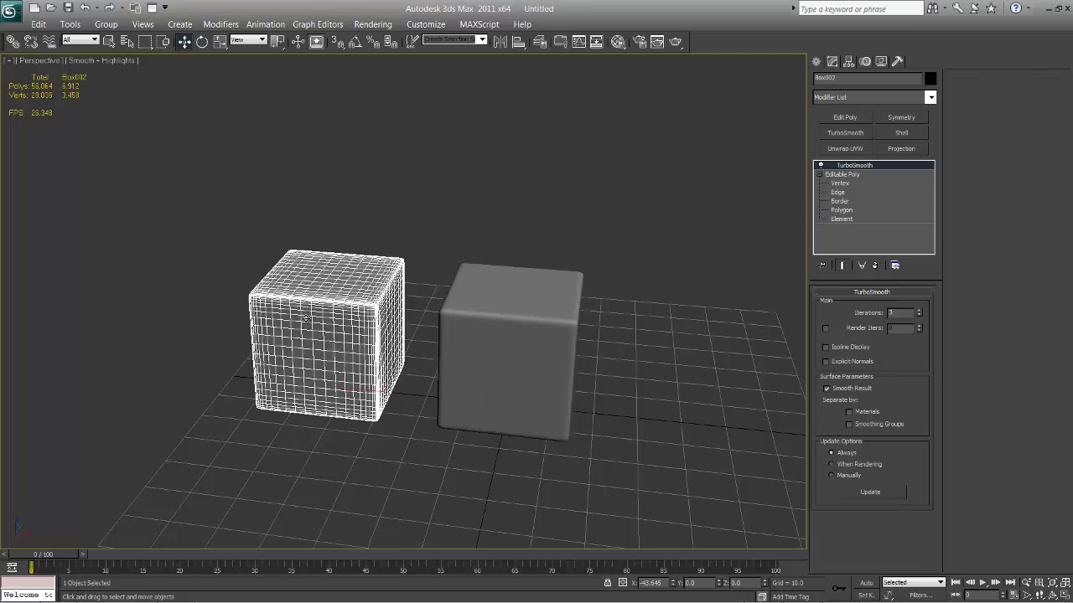
pyautogui.click(699, 354)
pyautogui.click(543, 326)
pyautogui.moveTo(646, 385); pyautogui.dragTo(550, 358, button='middle')
pyautogui.scroll(4, 602, 399)
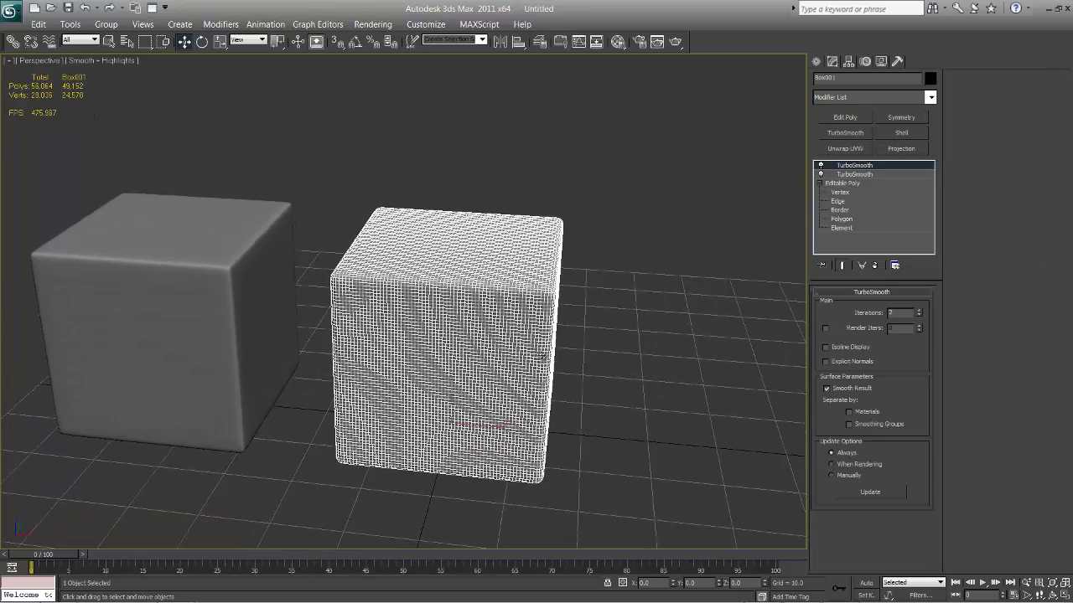
pyautogui.click(598, 307)
pyautogui.click(490, 288)
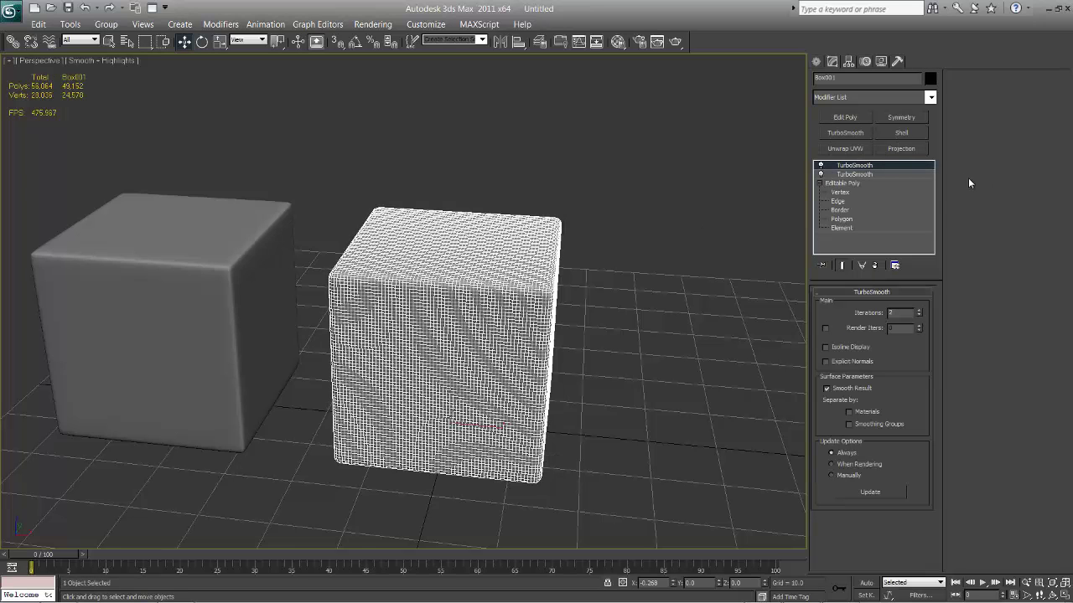
# Delete the three polygons meeting at Box001's upper front corner in the base mesh.
pyautogui.click(842, 220)
pyautogui.keyDown('alt'); pyautogui.moveTo(495, 335); pyautogui.dragTo(491, 299, button='middle'); pyautogui.keyUp('alt')
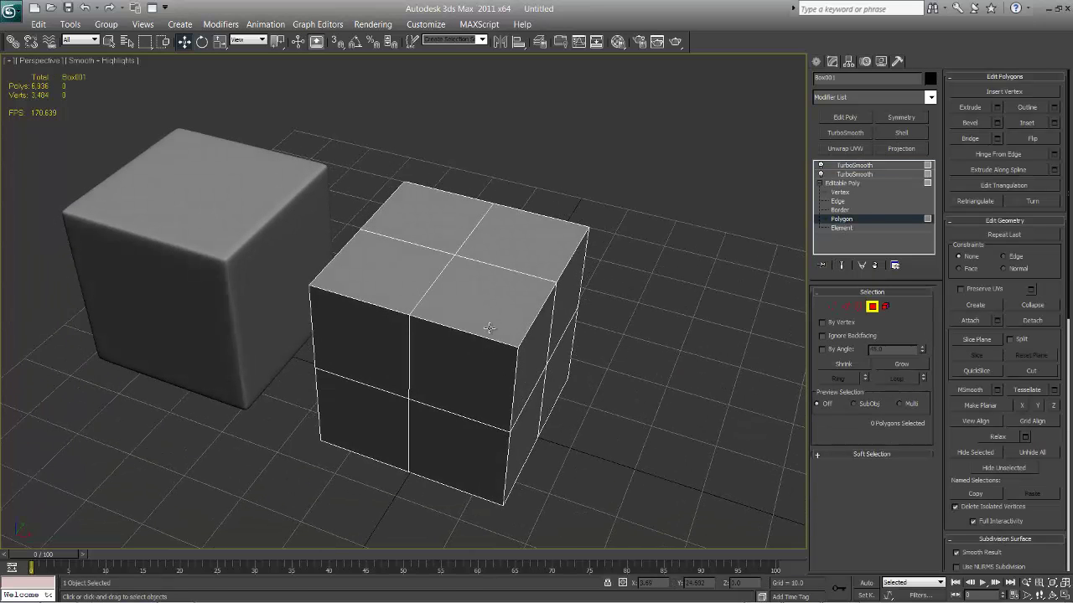
pyautogui.click(504, 340)
pyautogui.keyDown('ctrl'); pyautogui.click(495, 369); pyautogui.keyUp('ctrl')
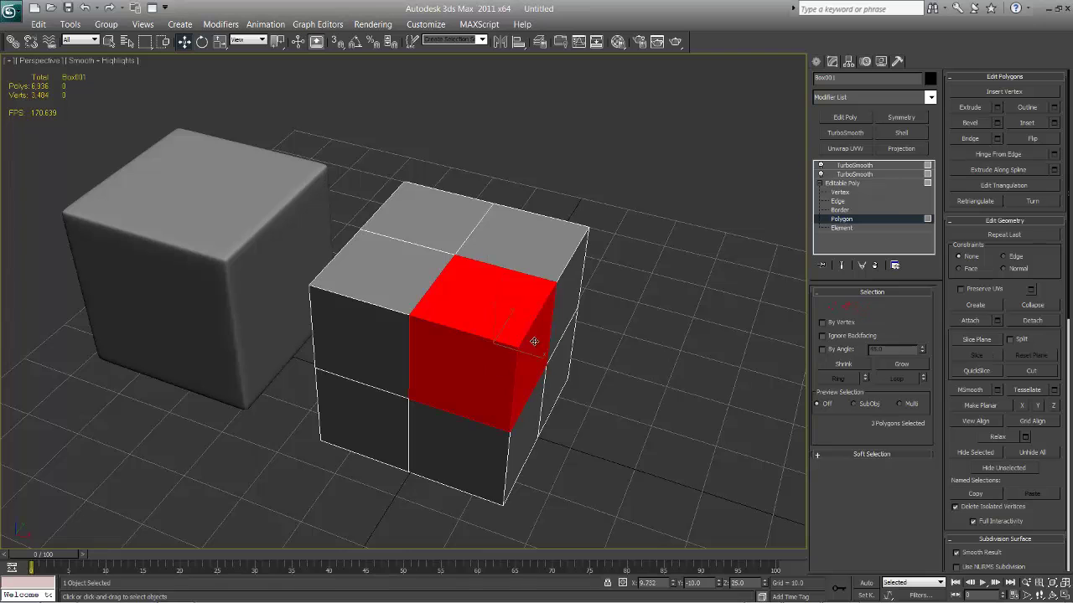
pyautogui.press('Delete')
# Extend the open vertical edge of Box001's corner hole inward to create the first inner wall of the notch.
pyautogui.keyDown('alt'); pyautogui.moveTo(479, 385); pyautogui.dragTo(439, 395, button='middle'); pyautogui.keyUp('alt')
pyautogui.press('2')
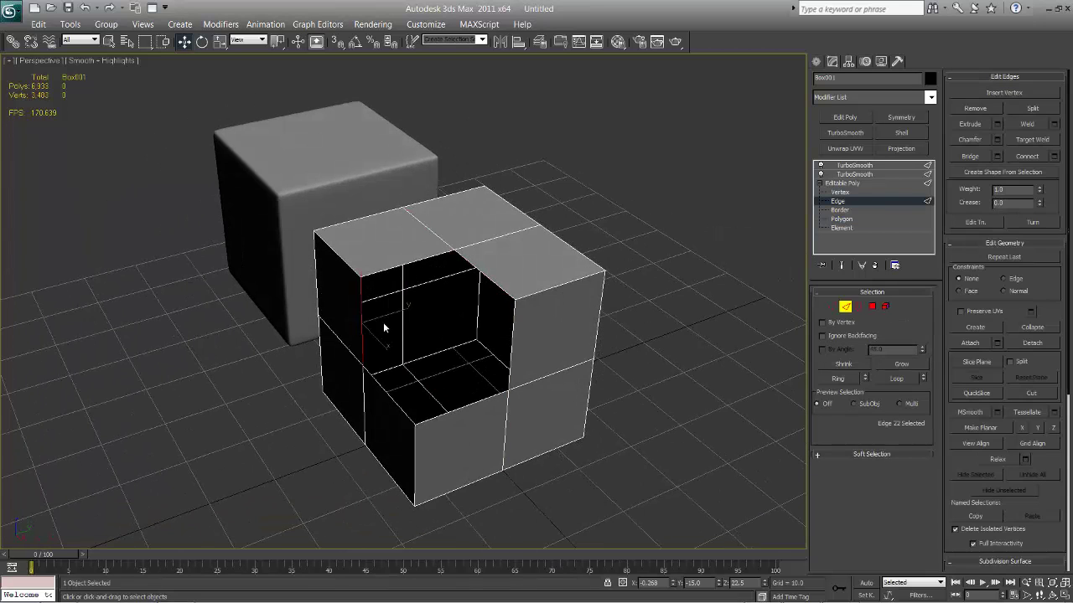
pyautogui.keyDown('shift'); pyautogui.moveTo(386, 315); pyautogui.dragTo(481, 290); pyautogui.keyUp('shift')
# Weld the new wall's upper inner vertex to the top face's centre vertex, raising the weld threshold until the two merge.
pyautogui.press('1')
pyautogui.press('1')
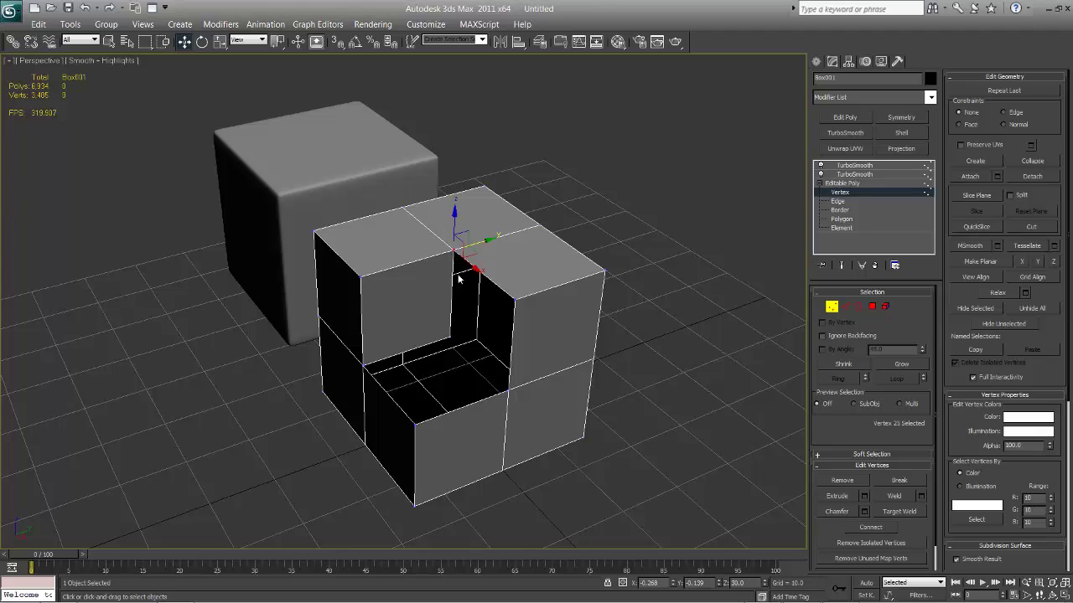
pyautogui.click(498, 323)
pyautogui.click(921, 496)
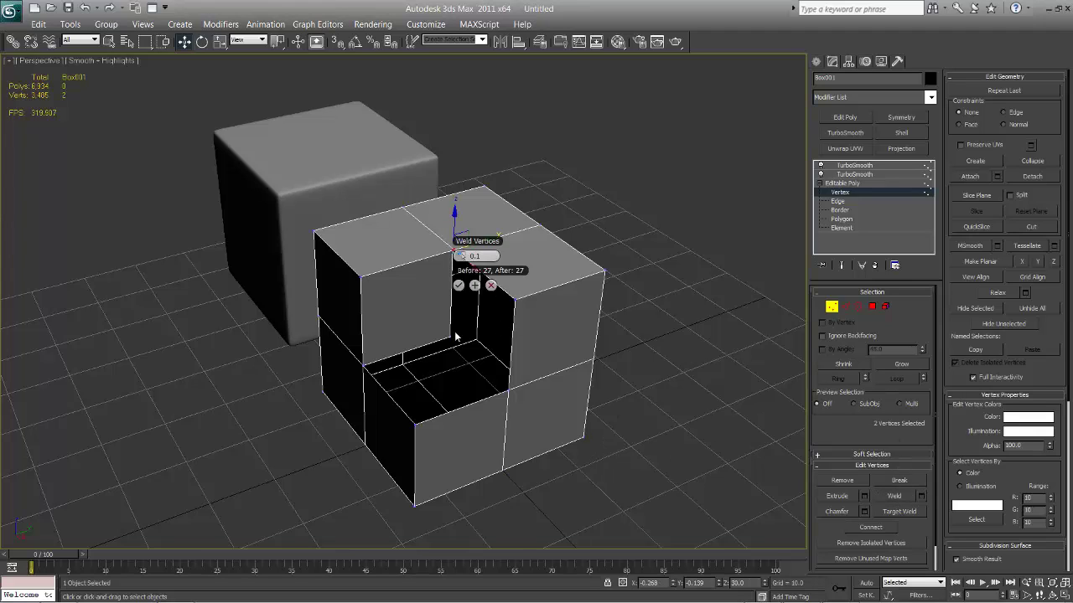
pyautogui.moveTo(466, 257); pyautogui.dragTo(481, 256)
pyautogui.click(458, 286)
# Bridge the opposite open edges of the notch to create its second inner wall and its floor.
pyautogui.keyDown('alt'); pyautogui.moveTo(455, 362); pyautogui.dragTo(495, 367, button='middle'); pyautogui.keyUp('alt')
pyautogui.press('2')
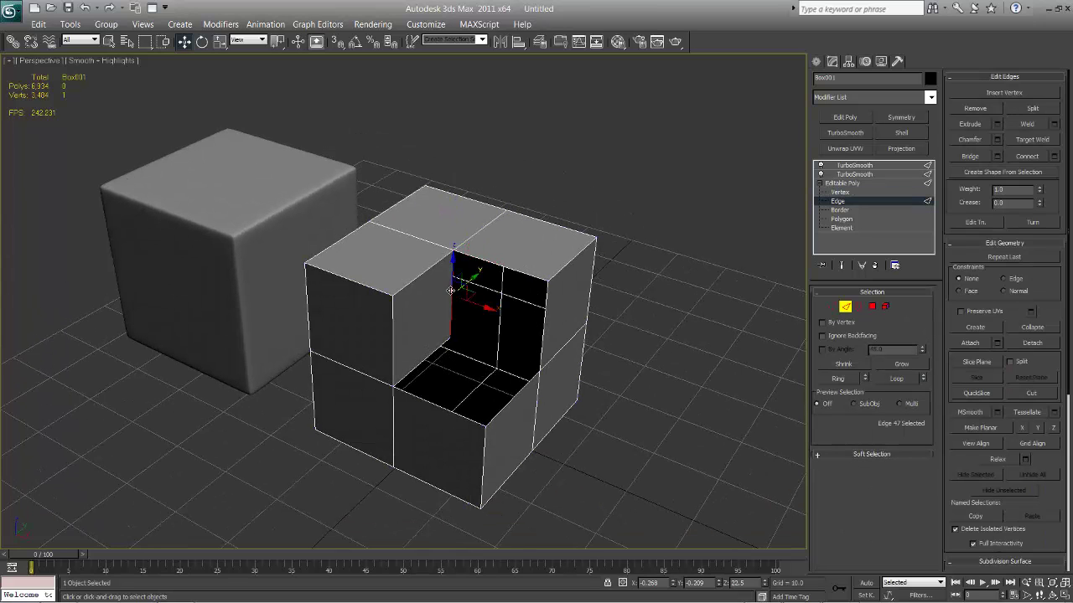
pyautogui.keyDown('ctrl'); pyautogui.click(543, 312); pyautogui.keyUp('ctrl')
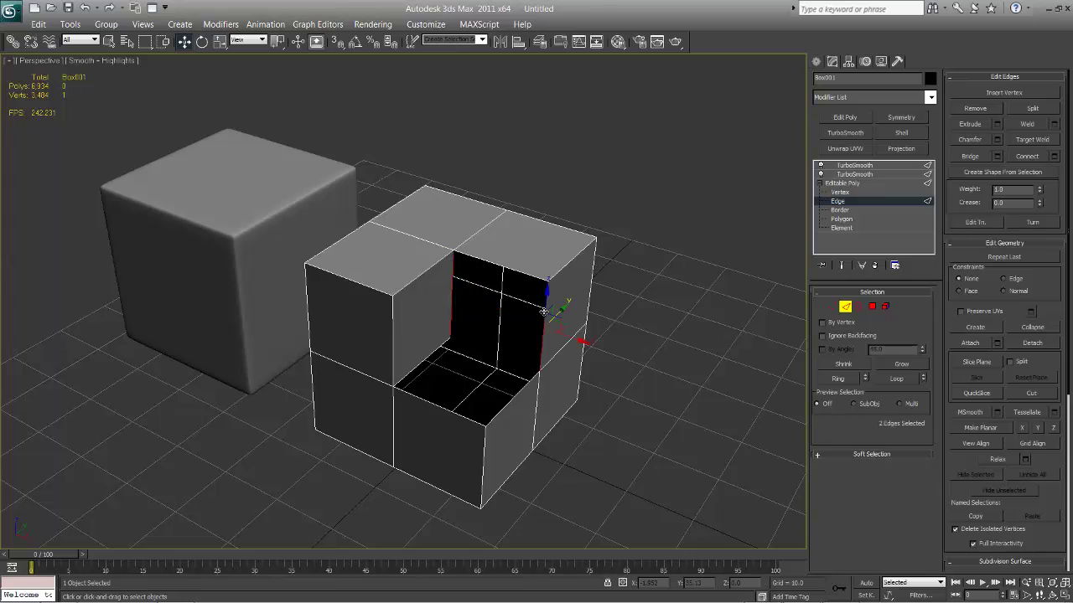
pyautogui.hotkey('ctrl', 'b')
pyautogui.click(491, 356)
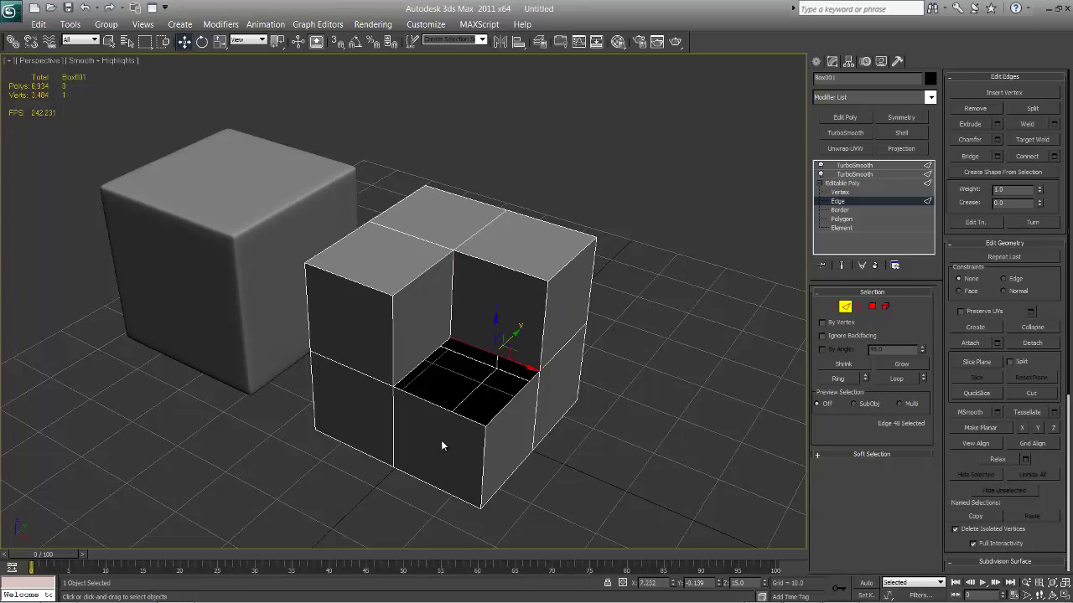
pyautogui.keyDown('ctrl'); pyautogui.click(452, 409); pyautogui.keyUp('ctrl')
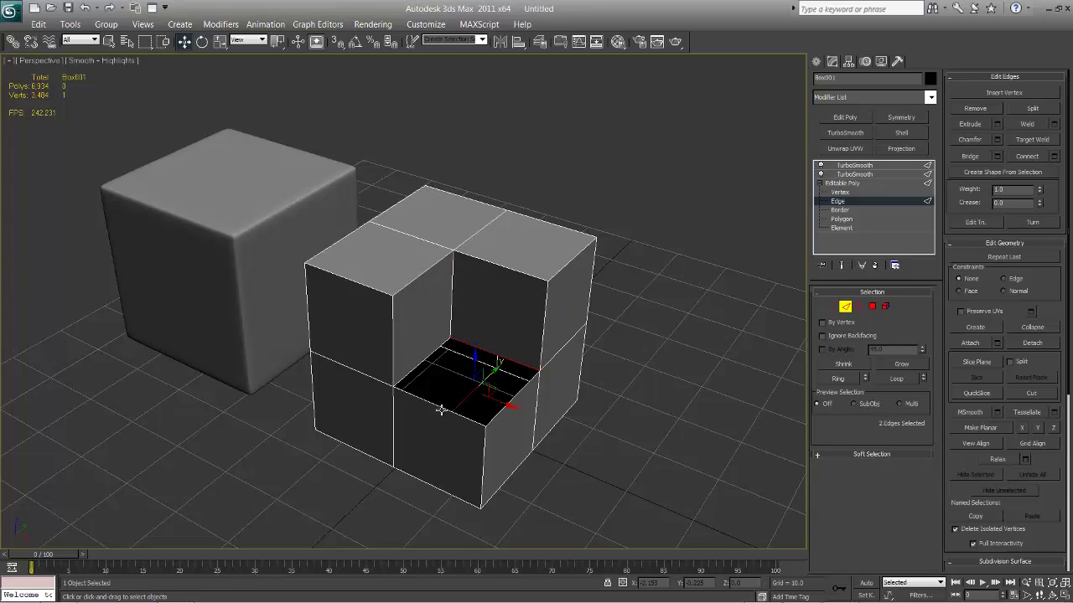
pyautogui.hotkey('shift', 'ctrl', 'b')
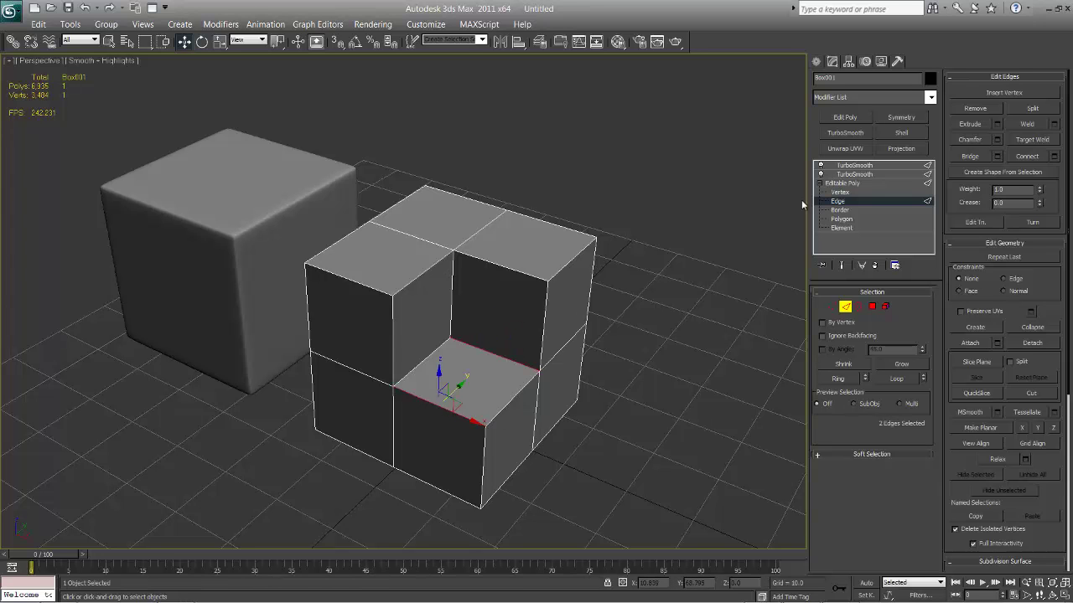
# Leave edge editing on Box001 and deselect it to inspect the smoothed corner notch.
pyautogui.click(838, 183)
pyautogui.click(680, 371)
pyautogui.keyDown('alt'); pyautogui.moveTo(592, 371); pyautogui.dragTo(617, 365, button='middle'); pyautogui.keyUp('alt')
pyautogui.scroll(2, 478, 291)
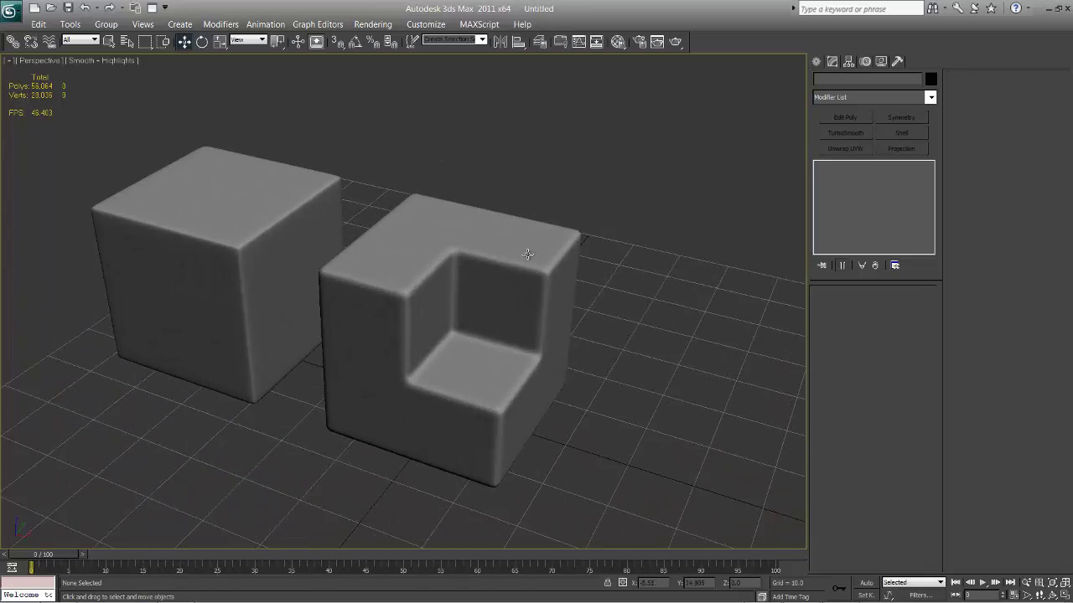
pyautogui.keyDown('alt'); pyautogui.moveTo(553, 450); pyautogui.dragTo(503, 352, button='middle'); pyautogui.keyUp('alt')
# Assign smoothing group 2 to the three inner polygons of Box001's corner notch.
pyautogui.click(503, 352)
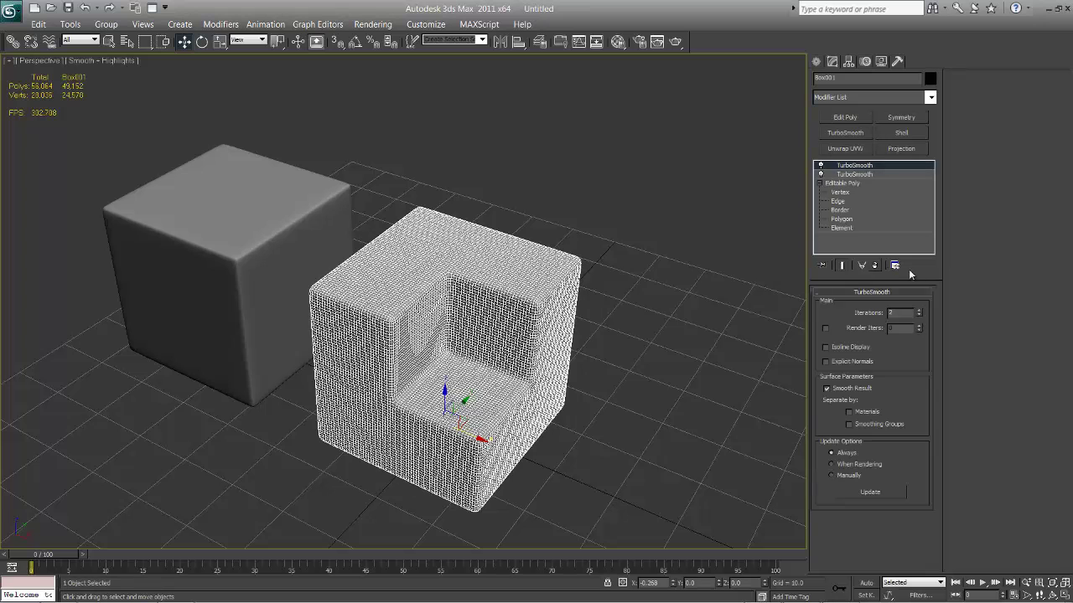
pyautogui.click(842, 219)
pyautogui.click(500, 321)
pyautogui.keyDown('ctrl'); pyautogui.click(427, 338); pyautogui.keyUp('ctrl')
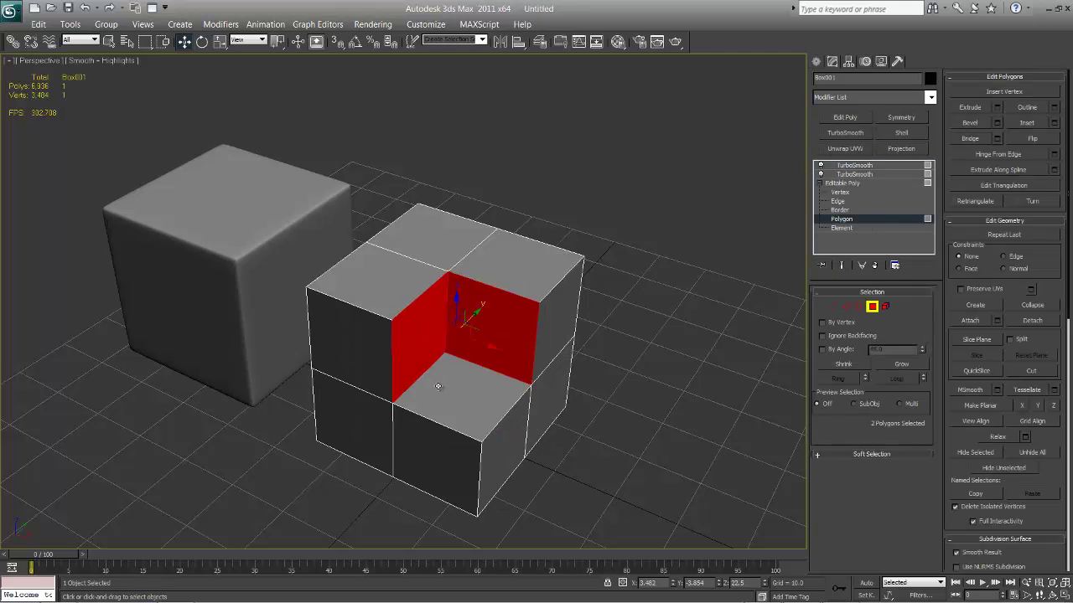
pyautogui.keyDown('ctrl'); pyautogui.click(437, 385); pyautogui.keyUp('ctrl')
pyautogui.scroll(-10, 950, 435)
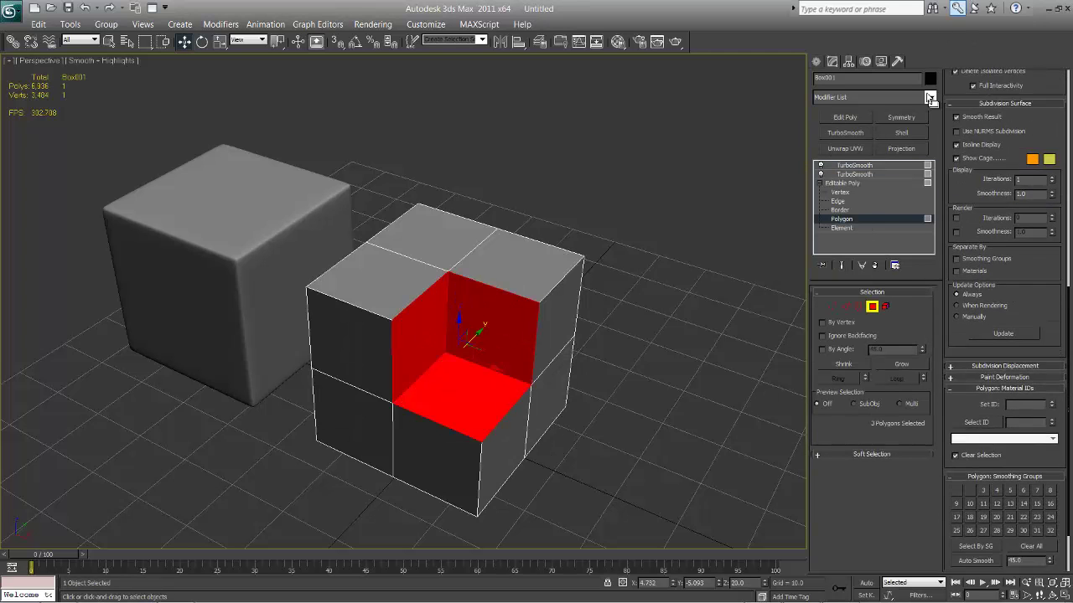
pyautogui.click(970, 491)
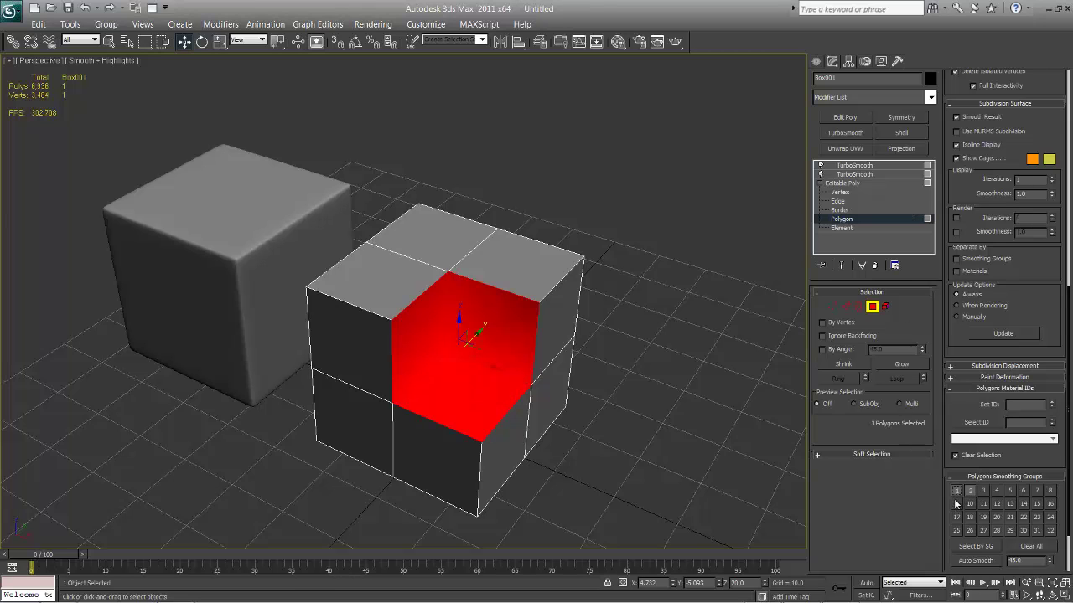
# Leave polygon editing on Box001, deselect it and examine the smoothed notch with its three inner faces sharing a smoothing group.
pyautogui.click(842, 183)
pyautogui.click(641, 321)
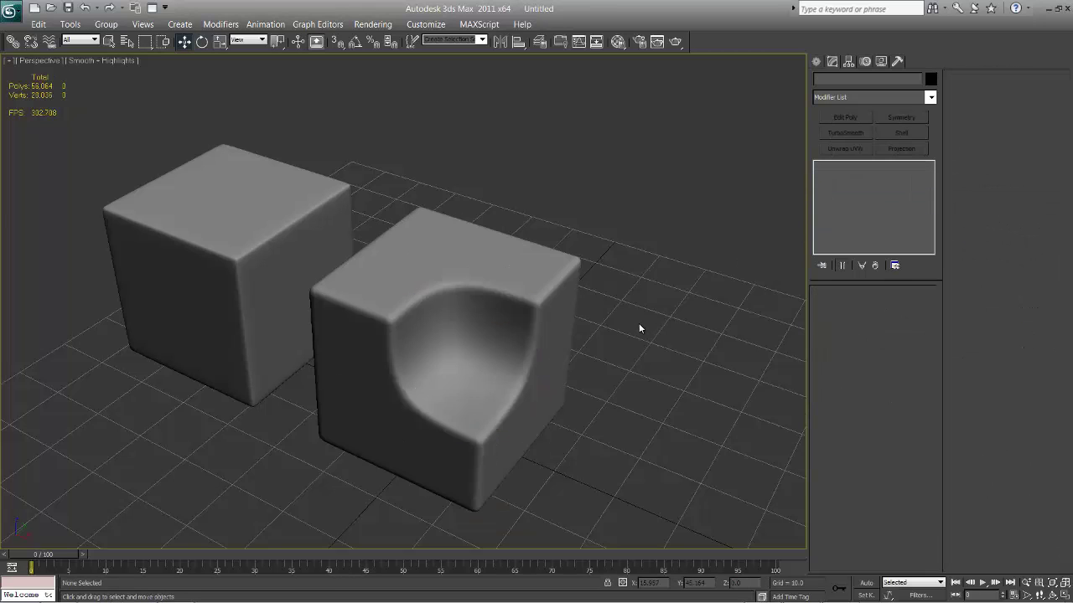
pyautogui.scroll(-3, 609, 385)
pyautogui.keyDown('alt'); pyautogui.moveTo(612, 393); pyautogui.dragTo(564, 410, button='middle'); pyautogui.keyUp('alt')
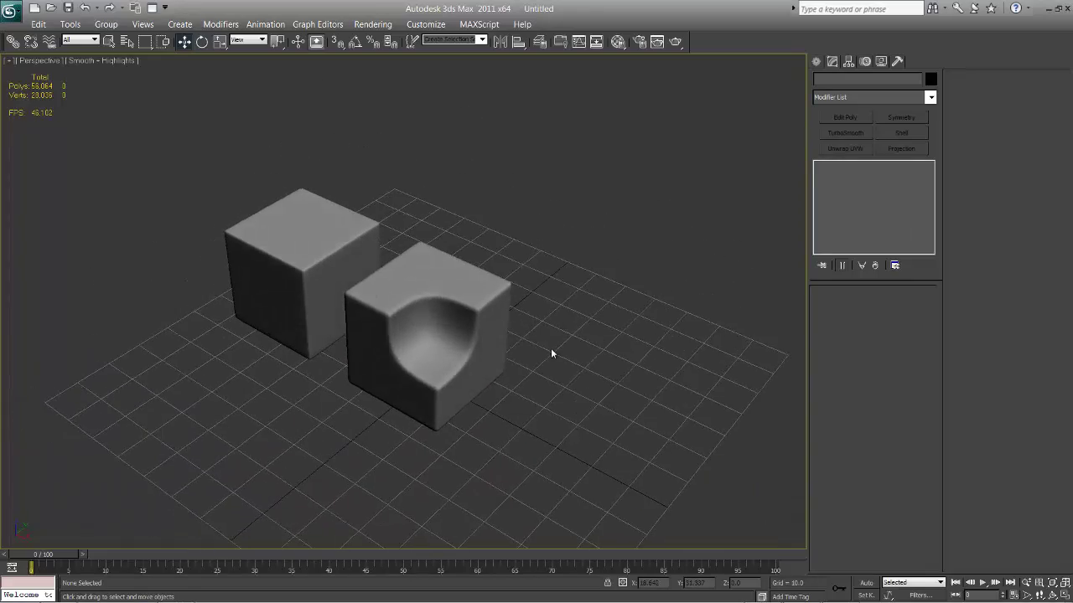
pyautogui.keyDown('alt'); pyautogui.moveTo(508, 346); pyautogui.dragTo(388, 408, button='middle'); pyautogui.keyUp('alt')
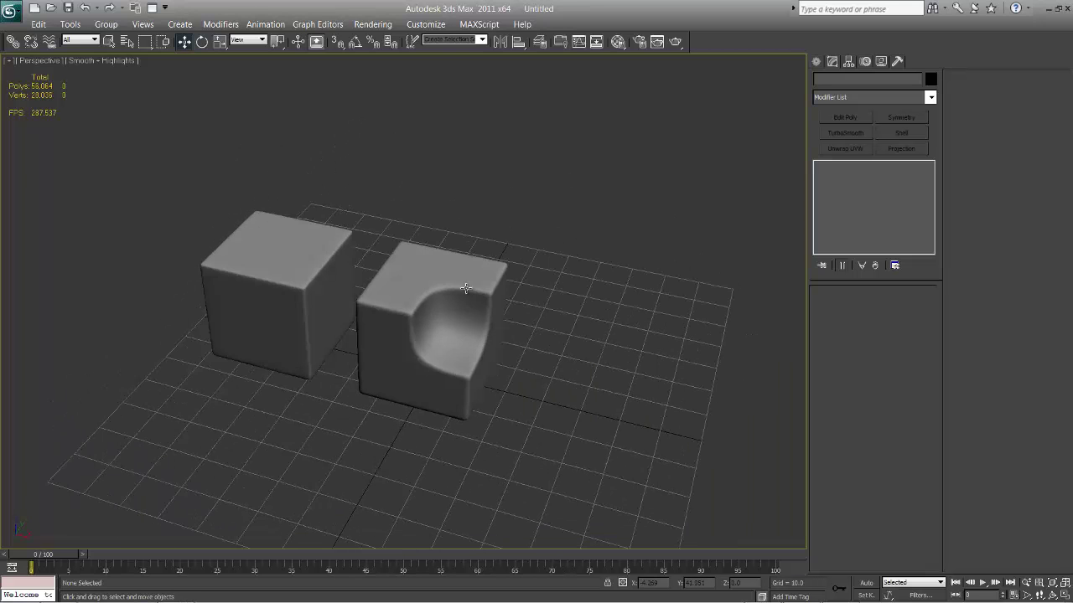
pyautogui.moveTo(503, 279); pyautogui.dragTo(492, 281, button='middle')
pyautogui.keyDown('alt'); pyautogui.moveTo(410, 315); pyautogui.dragTo(443, 335, button='middle'); pyautogui.keyUp('alt')
pyautogui.scroll(2, 426, 350)
# Take the floor polygon of Box001's notch out of smoothing group 2, separating it from the two inner walls.
pyautogui.click(443, 334)
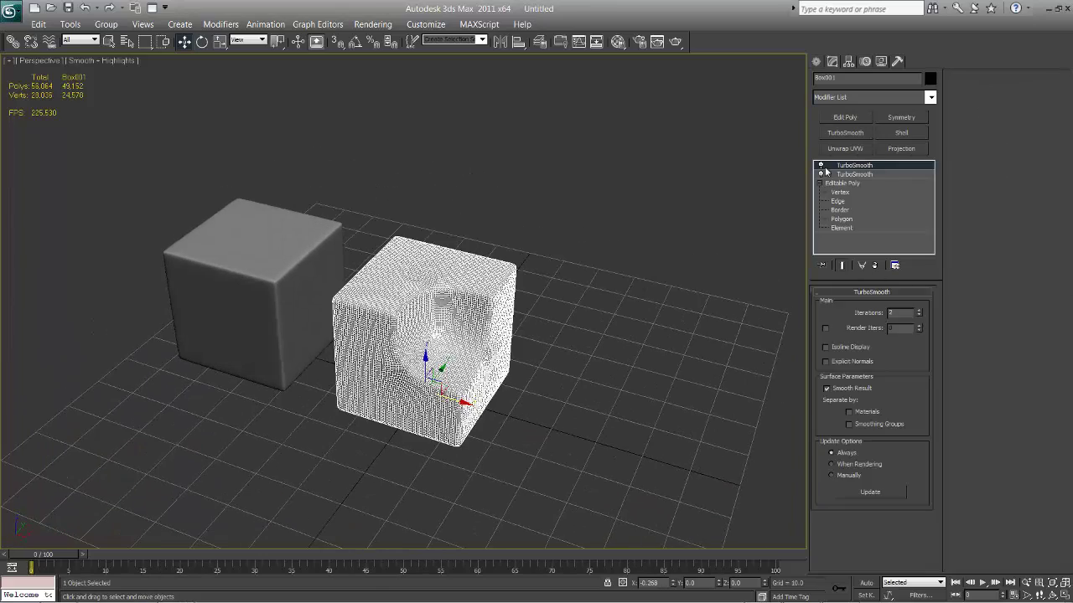
pyautogui.click(853, 221)
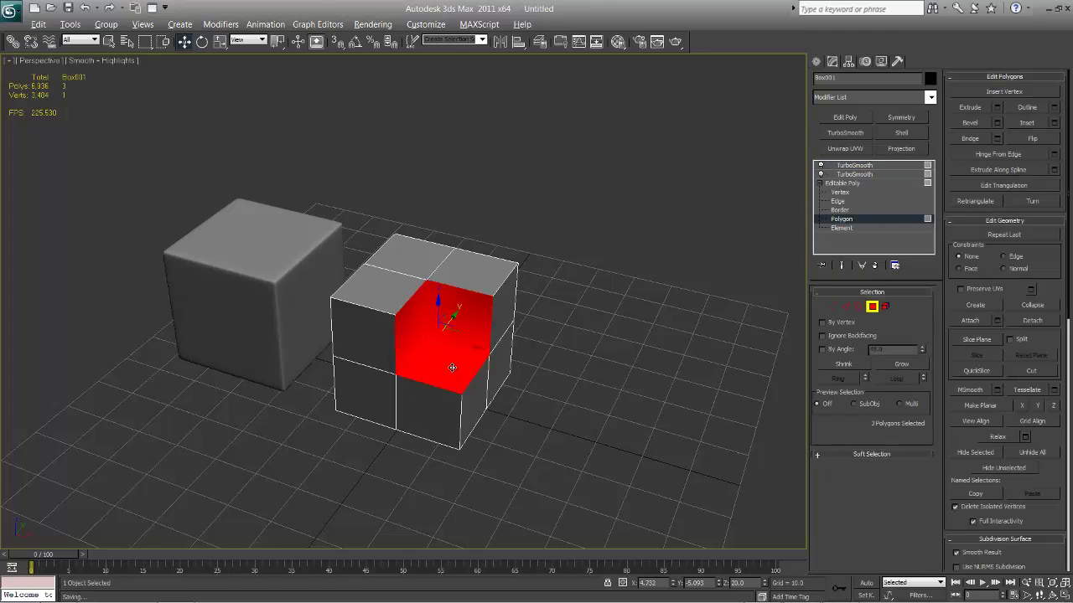
pyautogui.click(453, 368)
pyautogui.scroll(-10, 953, 444)
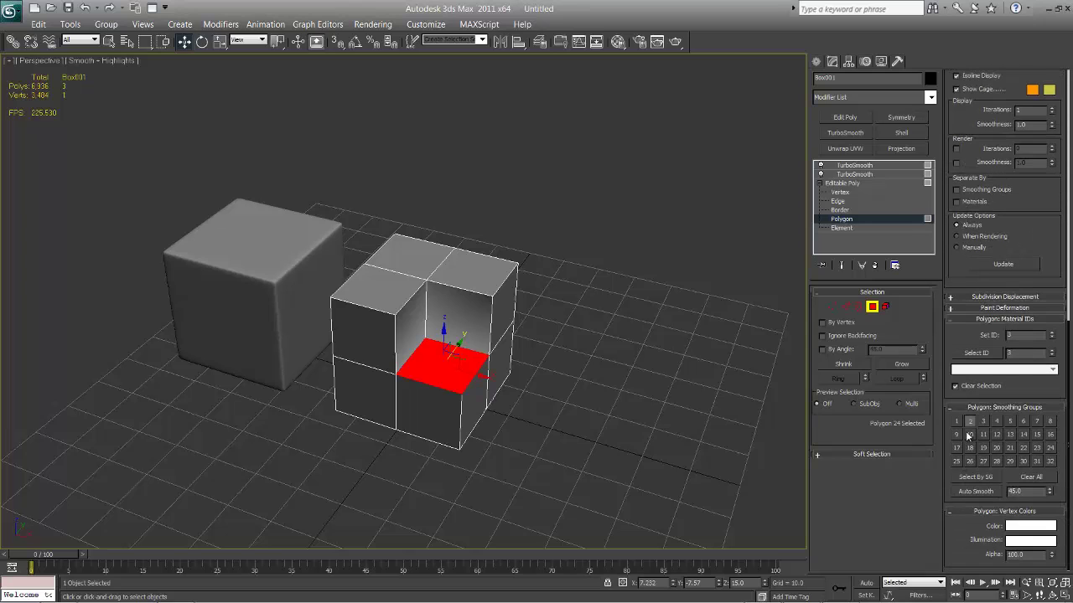
pyautogui.click(960, 420)
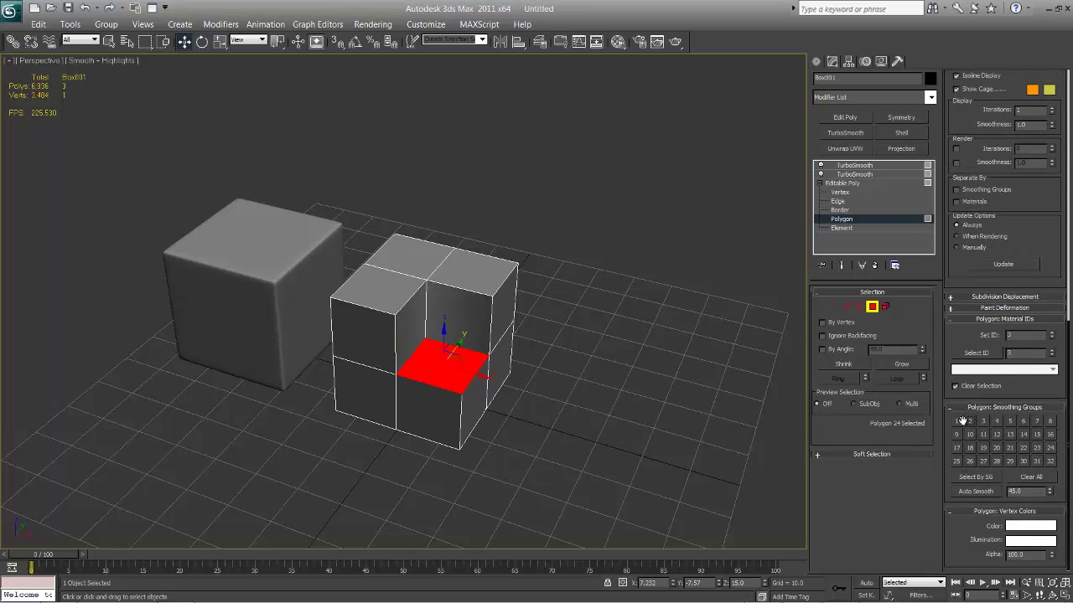
# Leave polygon editing and deselect Box001 to inspect how the notch's separated floor meets its walls.
pyautogui.click(856, 183)
pyautogui.click(618, 295)
pyautogui.keyDown('alt'); pyautogui.moveTo(619, 295); pyautogui.dragTo(519, 356, button='middle'); pyautogui.keyUp('alt')
pyautogui.keyDown('alt'); pyautogui.moveTo(579, 383); pyautogui.dragTo(650, 369, button='middle'); pyautogui.keyUp('alt')
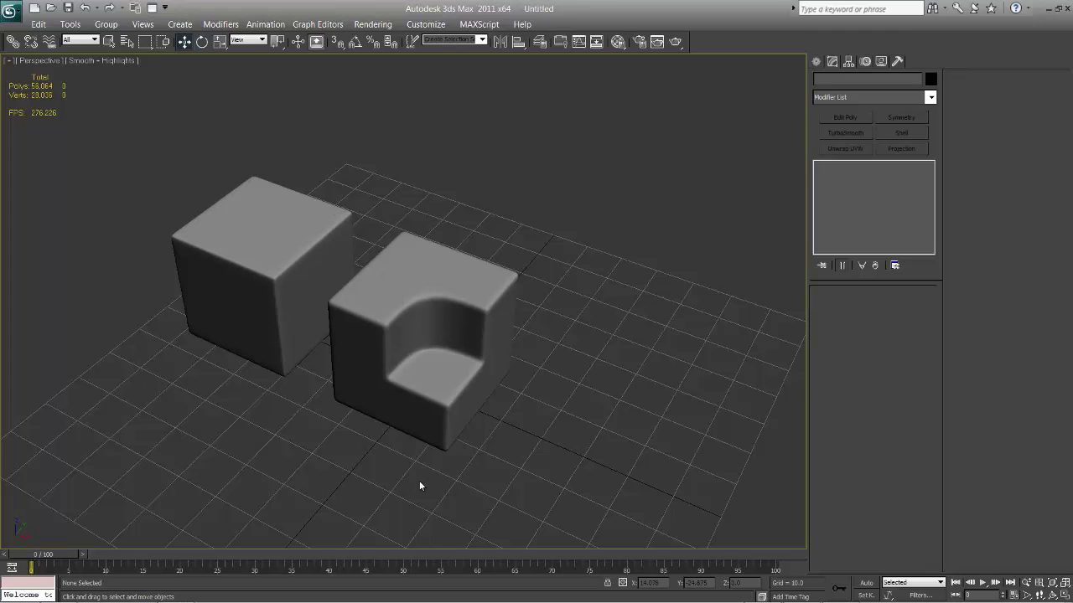
pyautogui.keyDown('alt'); pyautogui.moveTo(402, 439); pyautogui.dragTo(416, 423, button='middle'); pyautogui.keyUp('alt')
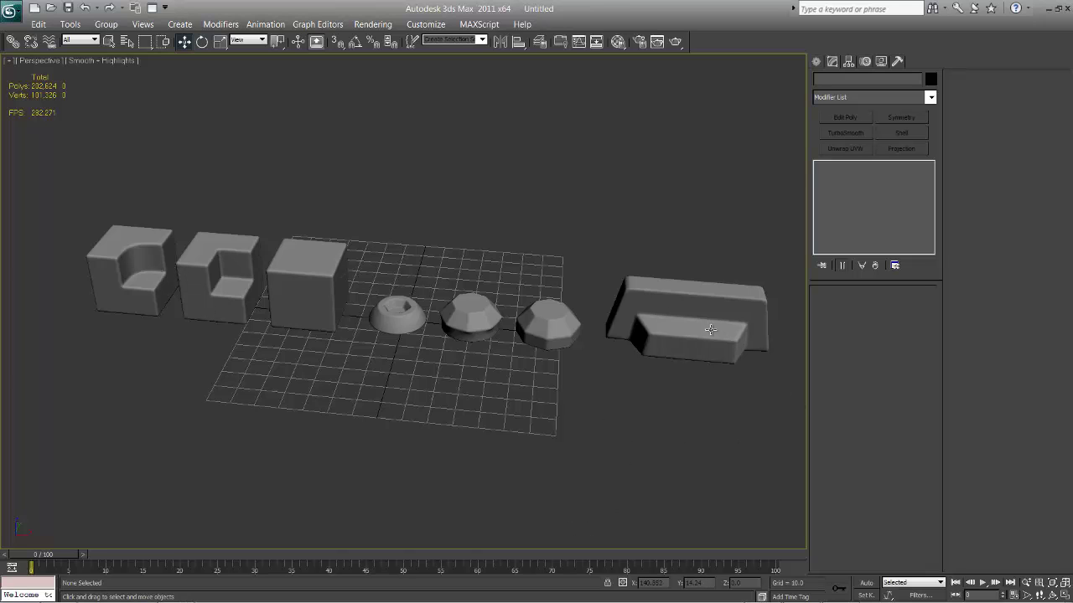
# Turn off both TurboSmooth modifiers on Cylinder001, the object with the central recess, to examine its base mesh.
pyautogui.scroll(8, 517, 346)
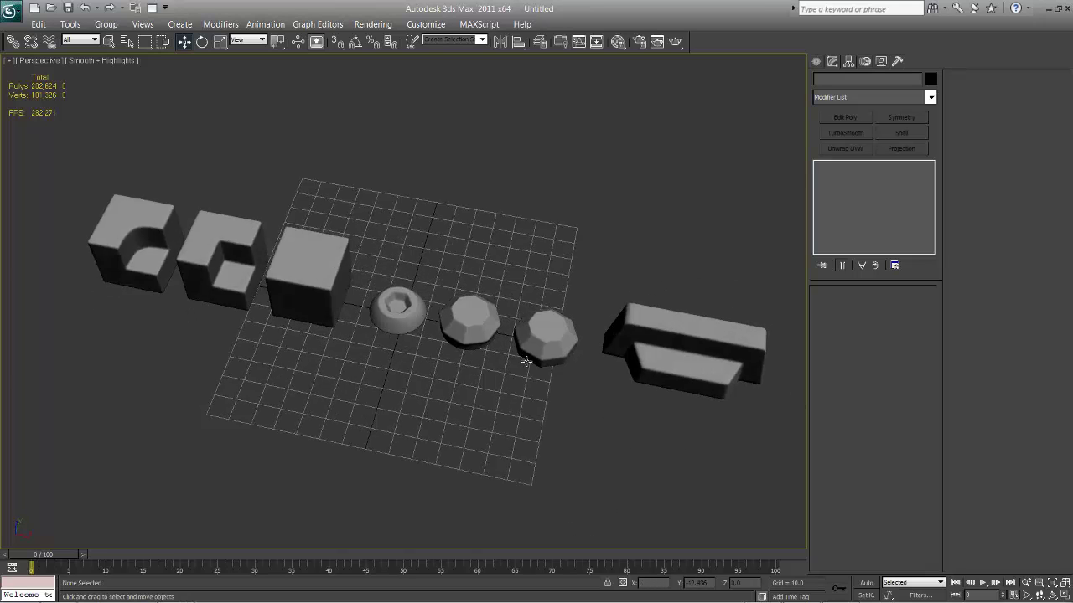
pyautogui.click(235, 343)
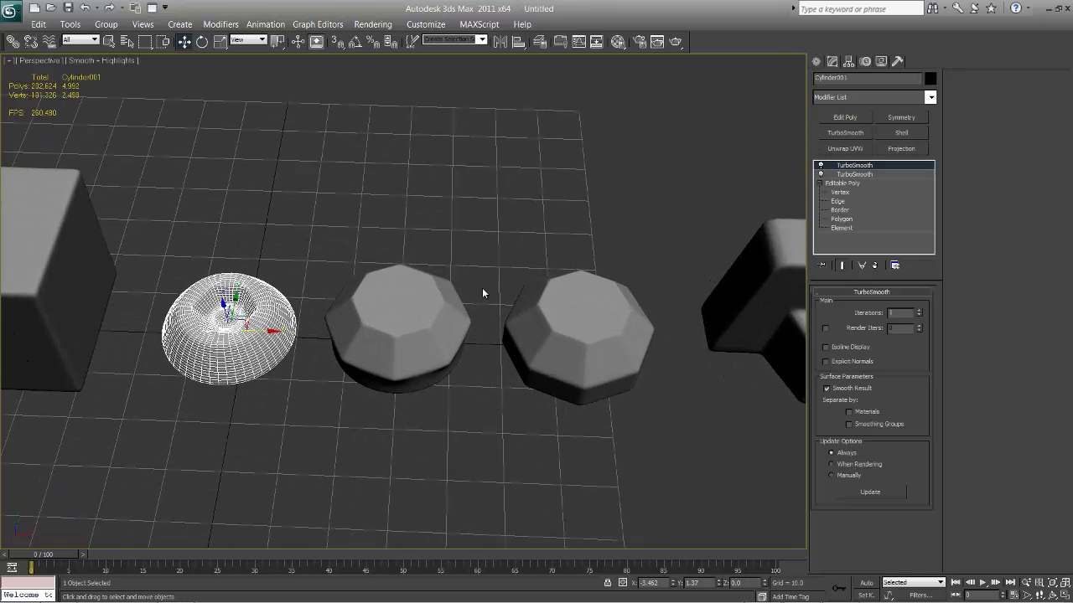
pyautogui.click(822, 165)
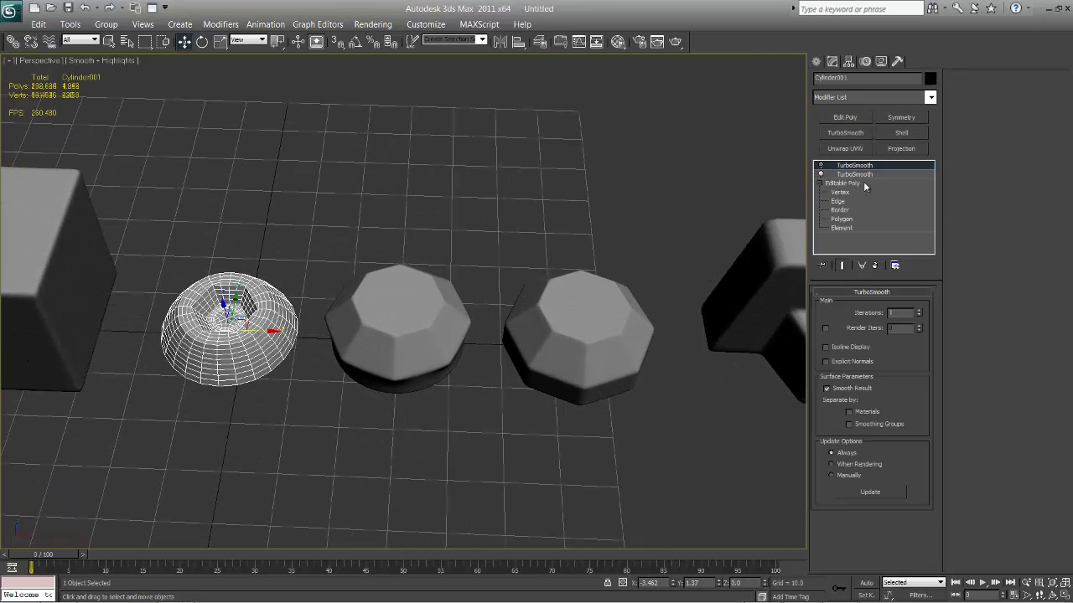
pyautogui.click(822, 174)
pyautogui.keyDown('alt'); pyautogui.moveTo(380, 424); pyautogui.dragTo(402, 368, button='middle'); pyautogui.keyUp('alt')
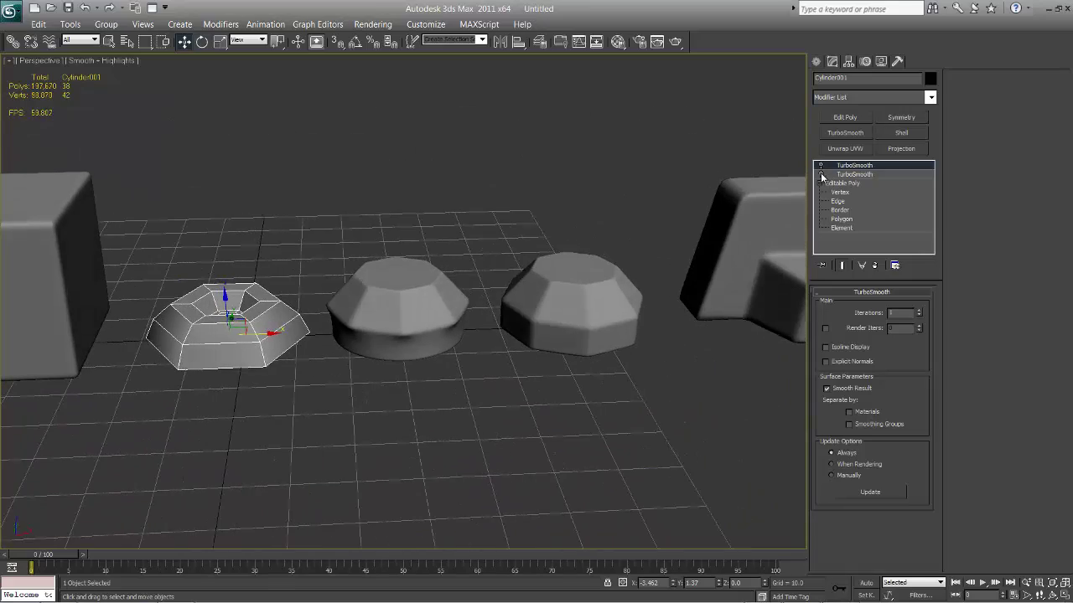
# Turn both TurboSmooth modifiers of Cylinder001 back on, deselect it and view the whole row of example objects.
pyautogui.click(821, 174)
pyautogui.click(822, 165)
pyautogui.scroll(-5, 455, 358)
pyautogui.keyDown('alt'); pyautogui.moveTo(472, 391); pyautogui.dragTo(400, 438, button='middle'); pyautogui.keyUp('alt')
pyautogui.click(401, 435)
pyautogui.moveTo(491, 388)
pyautogui.keyDown('alt'); pyautogui.mouseDown(button='middle')
pyautogui.moveTo(490, 408)
pyautogui.moveTo(512, 414)
pyautogui.moveTo(528, 395)
pyautogui.moveTo(495, 414)
pyautogui.moveTo(492, 397)
pyautogui.mouseUp(button='middle'); pyautogui.keyUp('alt')
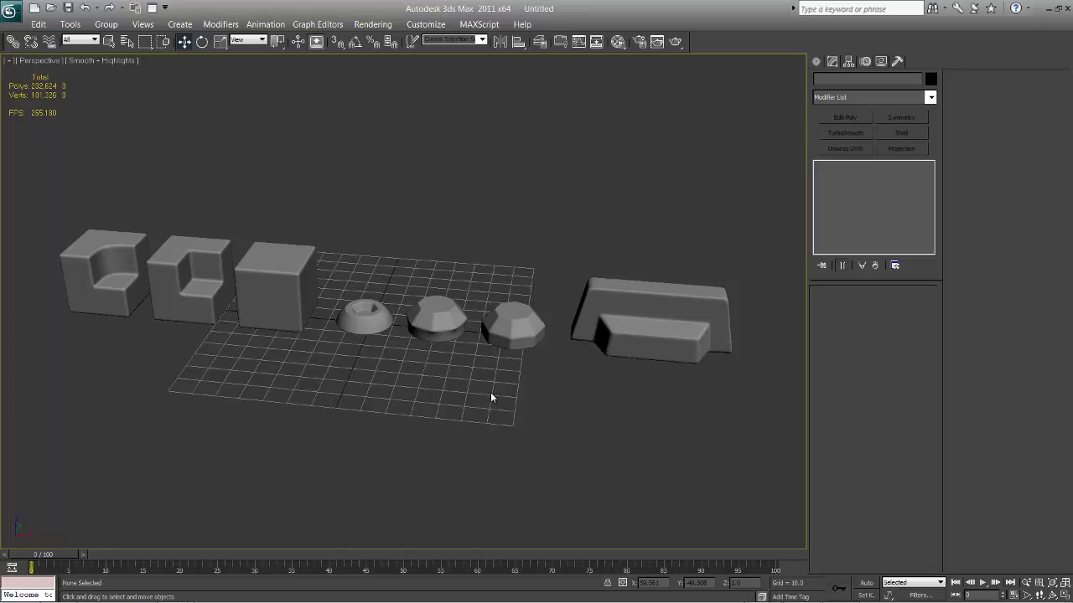